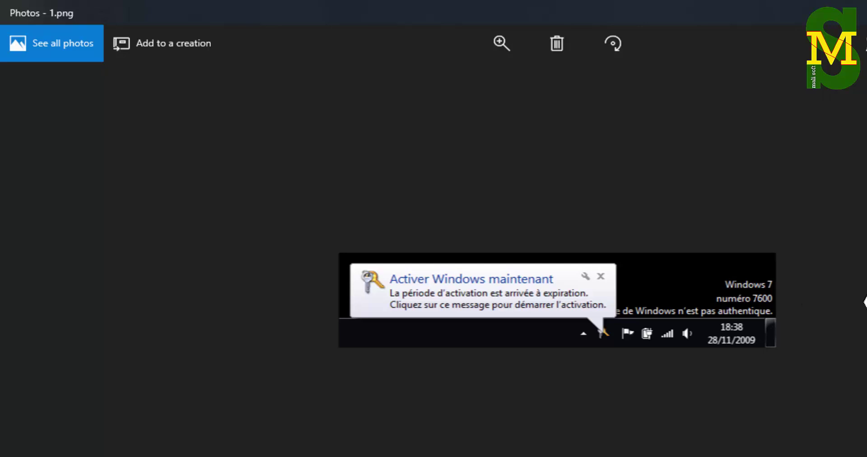
# Step: Browse the sample images of Windows activation notices from 1.png through 5.jpg, and put away the image folder
pyautogui.click(864, 302)
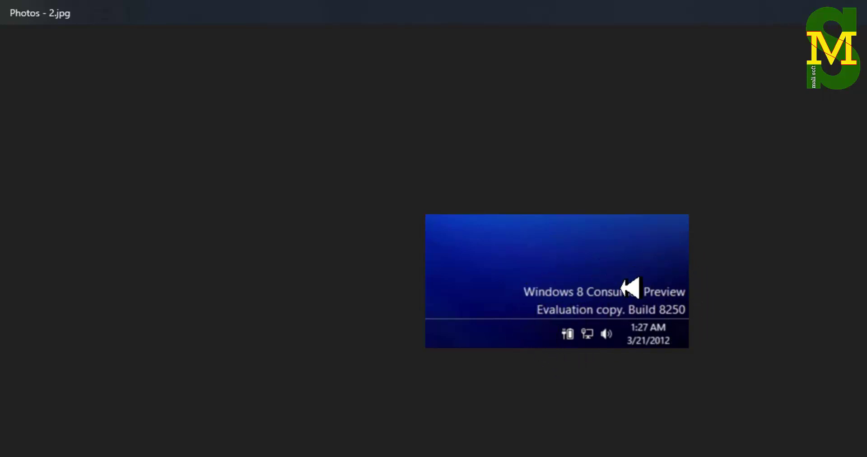
pyautogui.press('Right')
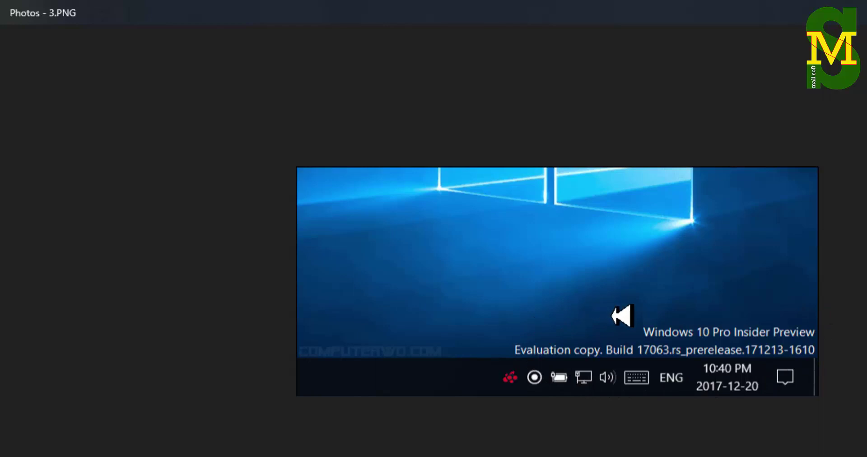
pyautogui.press('Right')
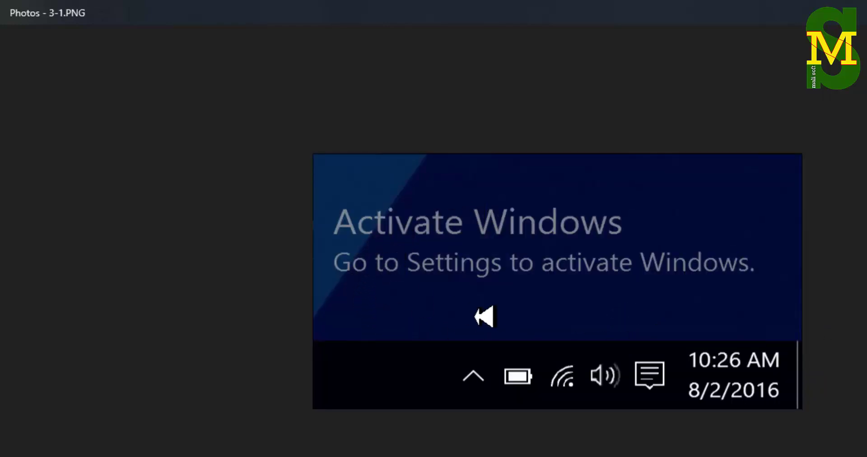
pyautogui.press('Left')
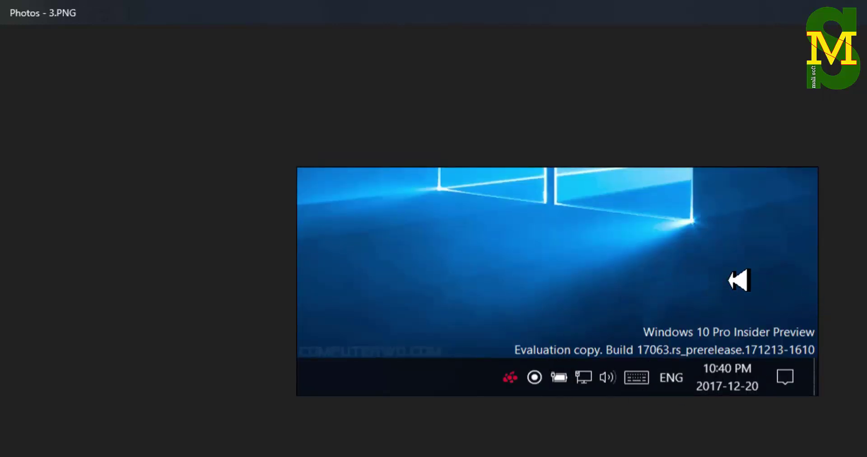
pyautogui.press('Right')
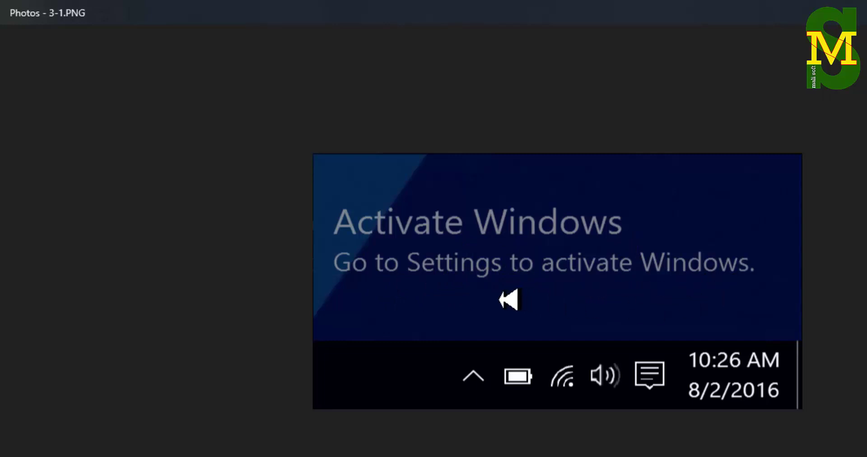
pyautogui.press('Right')
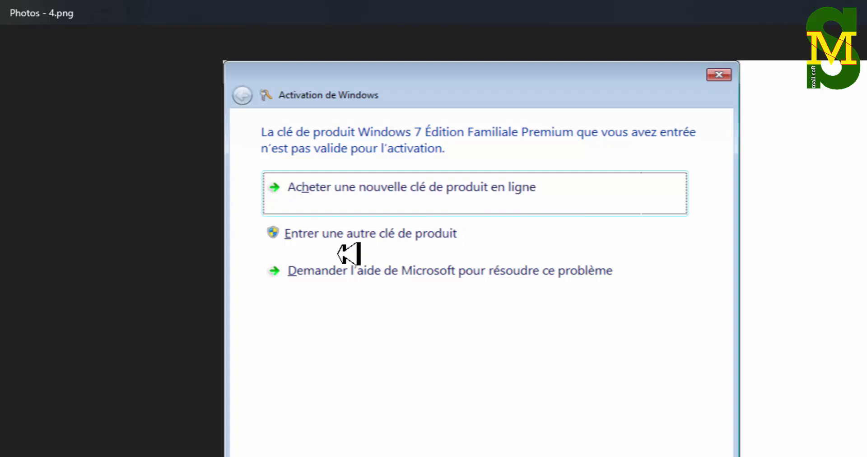
pyautogui.press('Right')
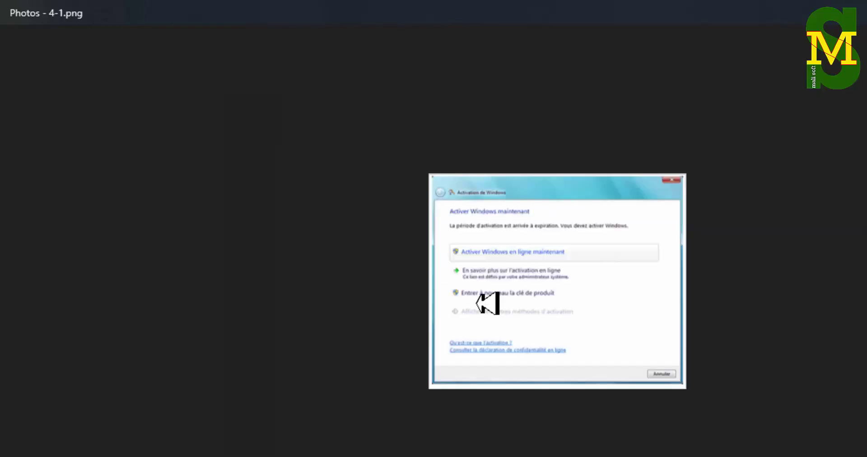
pyautogui.press('Right')
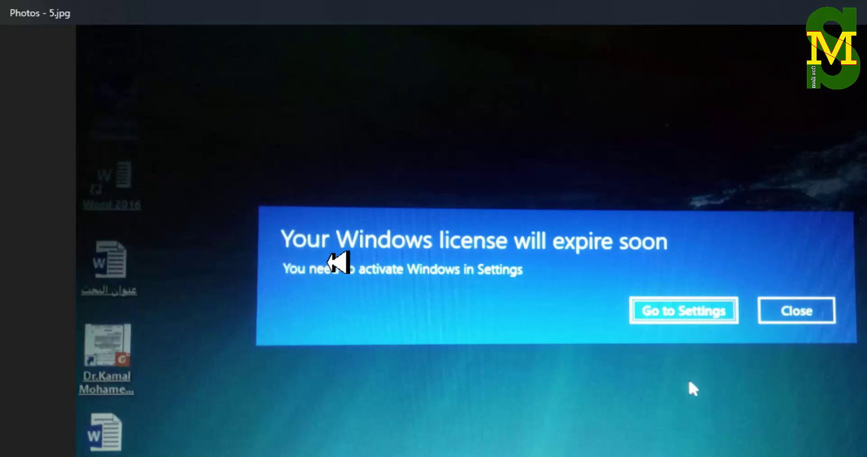
pyautogui.click(338, 262)
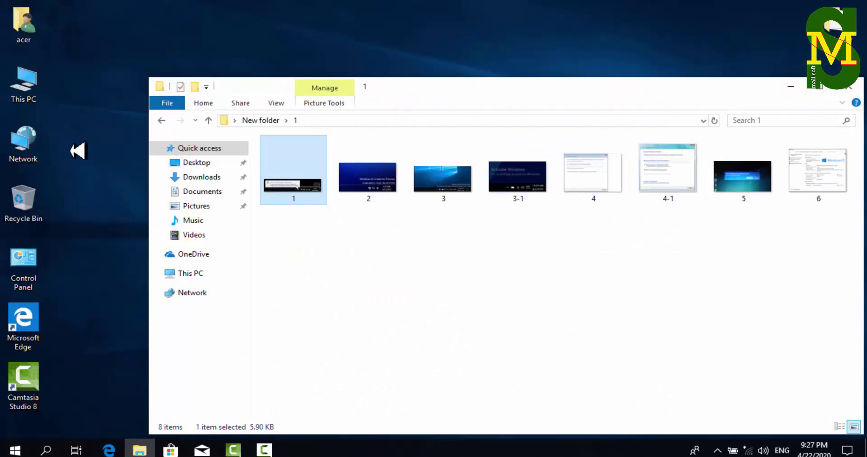
pyautogui.click(791, 86)
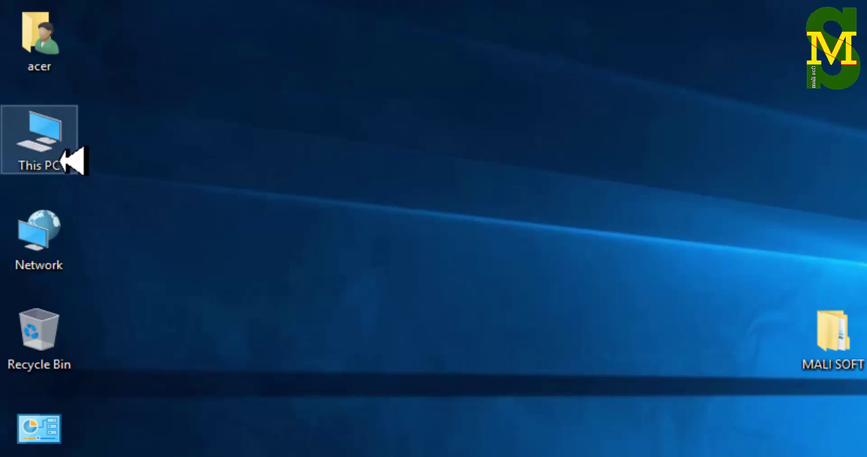
# Step: View the system properties of This PC to check the Windows activation status
pyautogui.rightClick(37, 145)
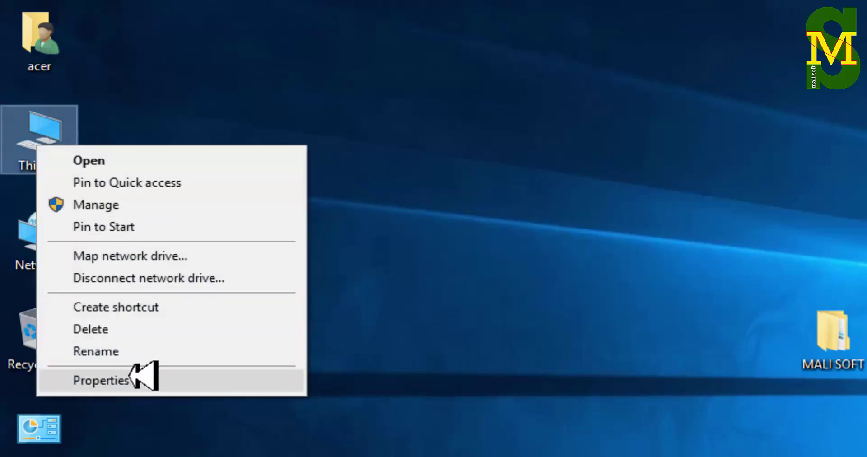
pyautogui.click(144, 375)
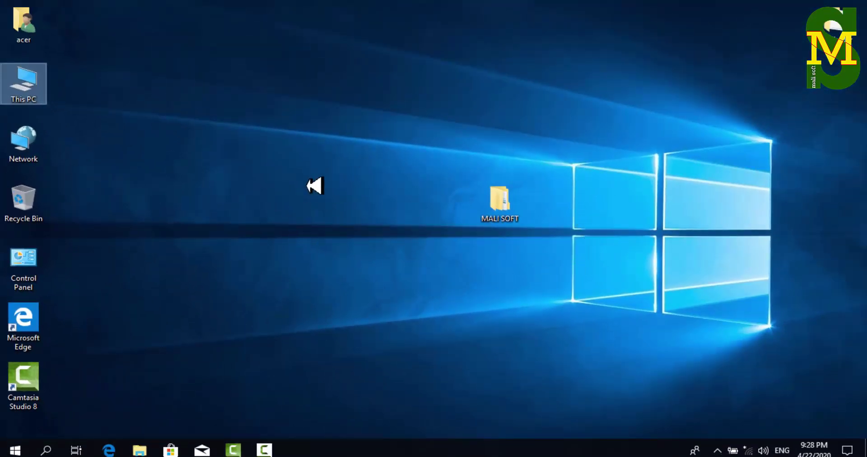
pyautogui.click(314, 185)
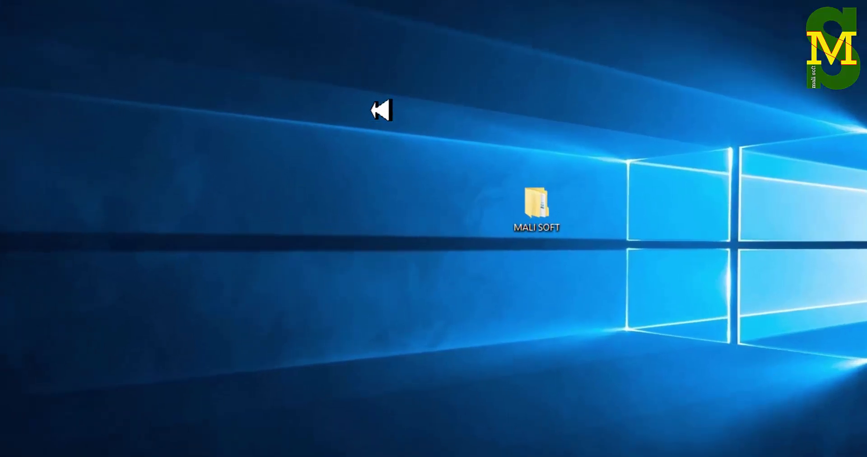
# Step: Open the desktop personalization settings and examine which Themes and Background options are available
pyautogui.rightClick(371, 112)
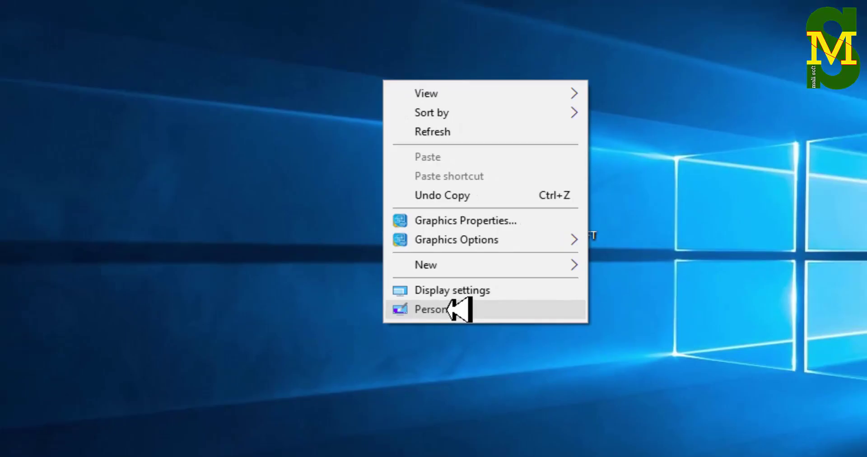
pyautogui.click(468, 339)
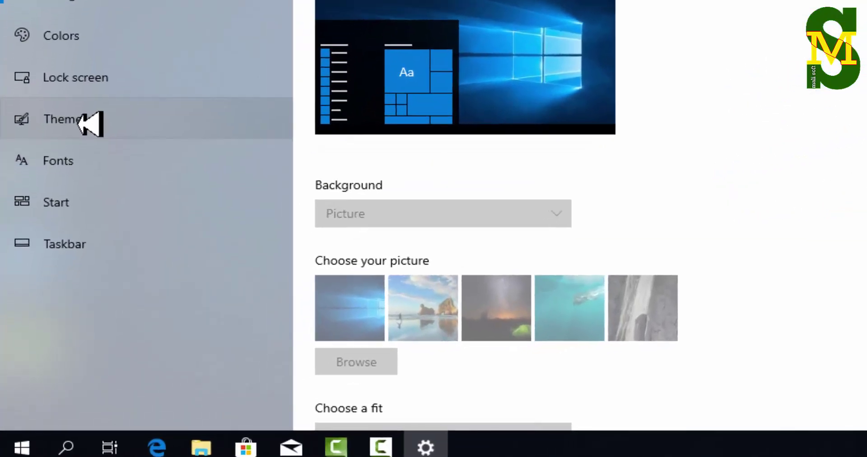
pyautogui.click(84, 147)
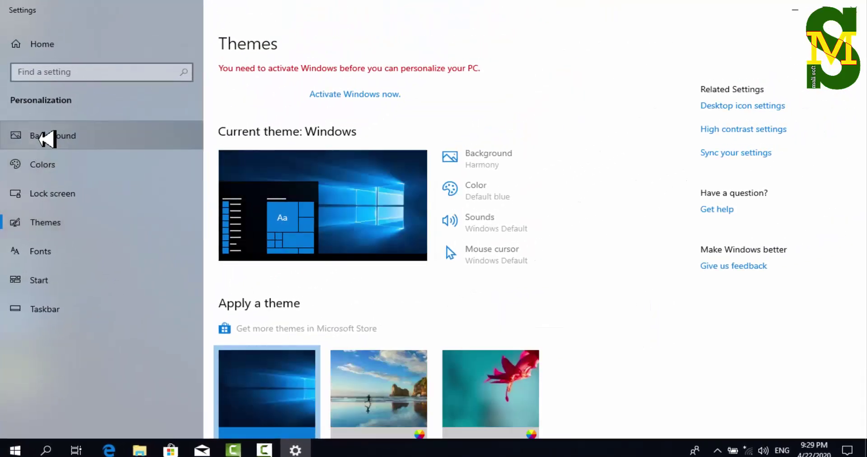
pyautogui.click(45, 138)
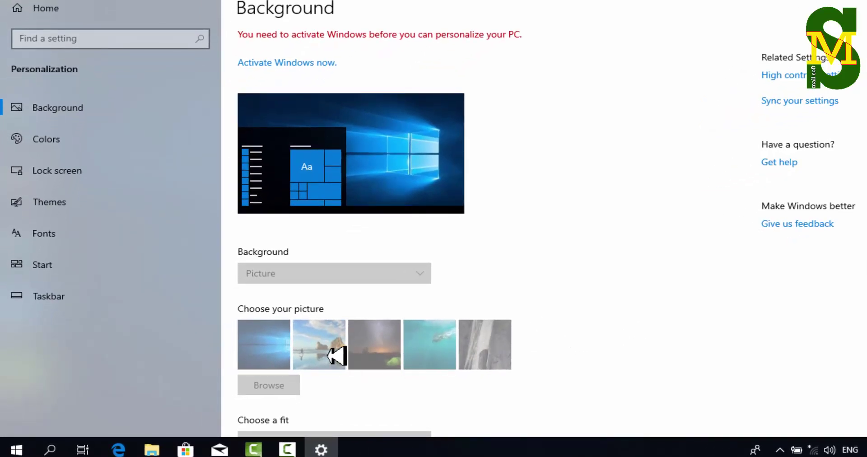
pyautogui.scroll(-3, 333, 312)
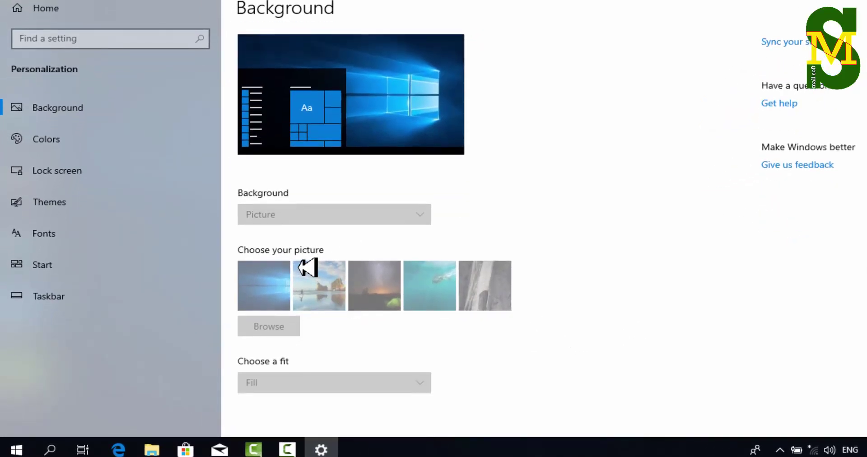
pyautogui.scroll(3, 307, 267)
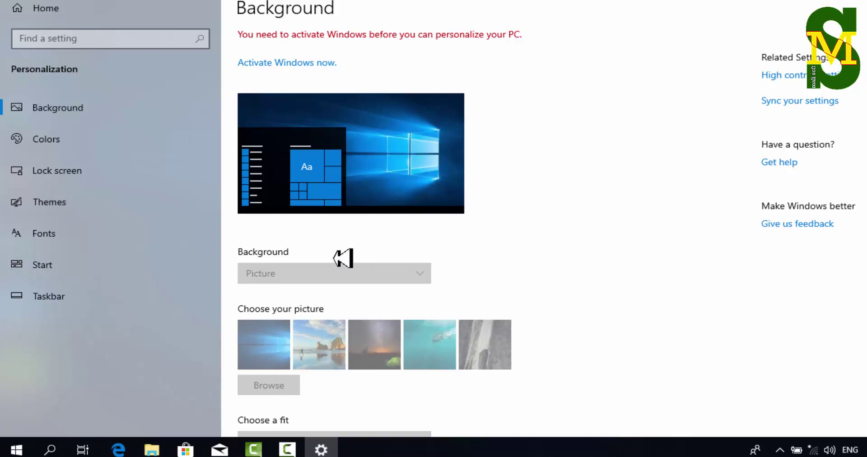
# Step: Examine the Colors personalization page, from the Windows colors down to the transparency option
pyautogui.click(58, 141)
pyautogui.scroll(-6, 349, 383)
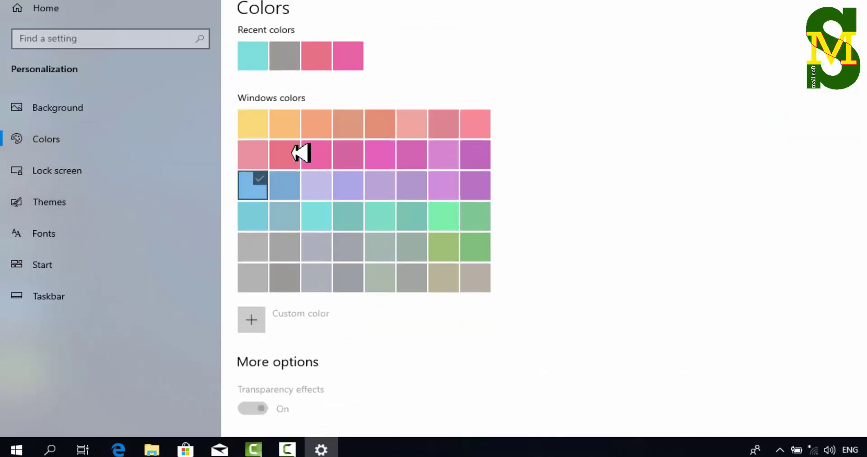
pyautogui.scroll(6, 384, 222)
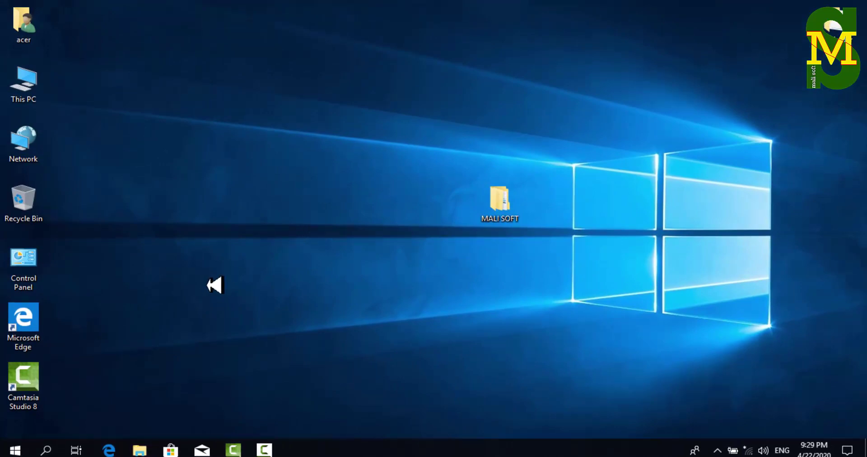
# Step: Open the account settings from the user profile and examine the Your info page, including the account picture options
pyautogui.click(18, 450)
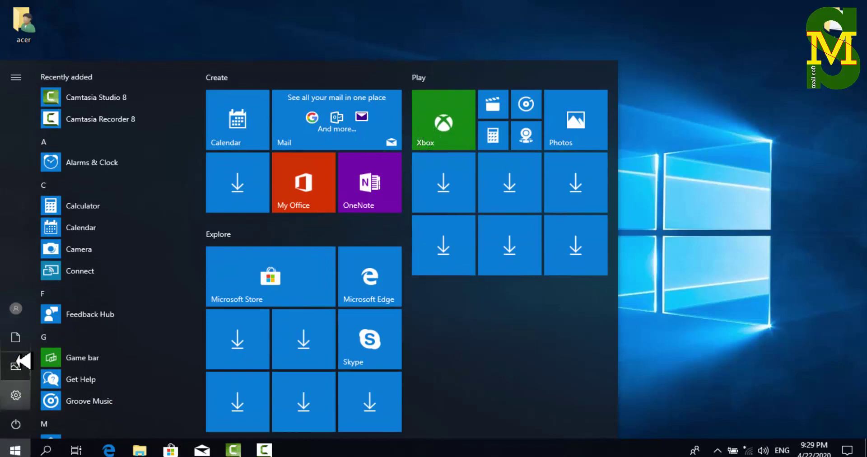
pyautogui.click(18, 311)
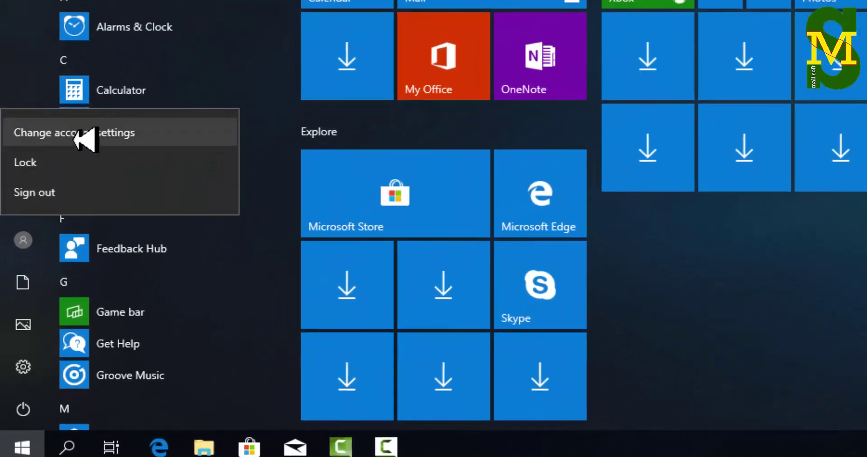
pyautogui.click(74, 136)
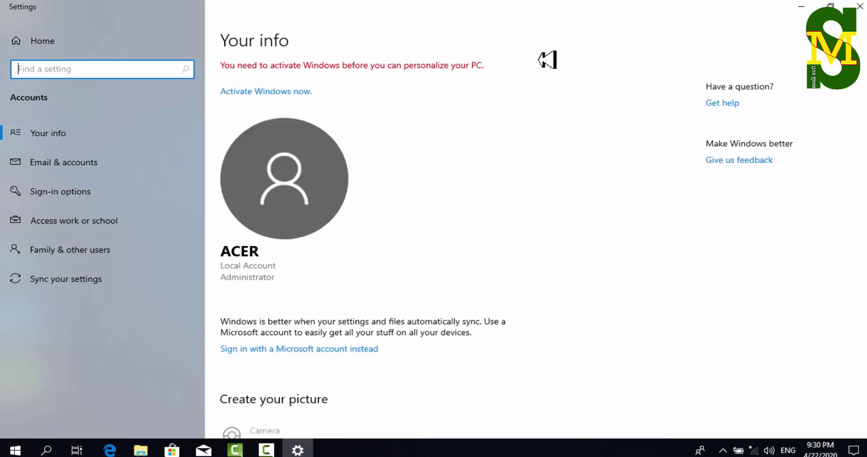
pyautogui.scroll(-2, 325, 248)
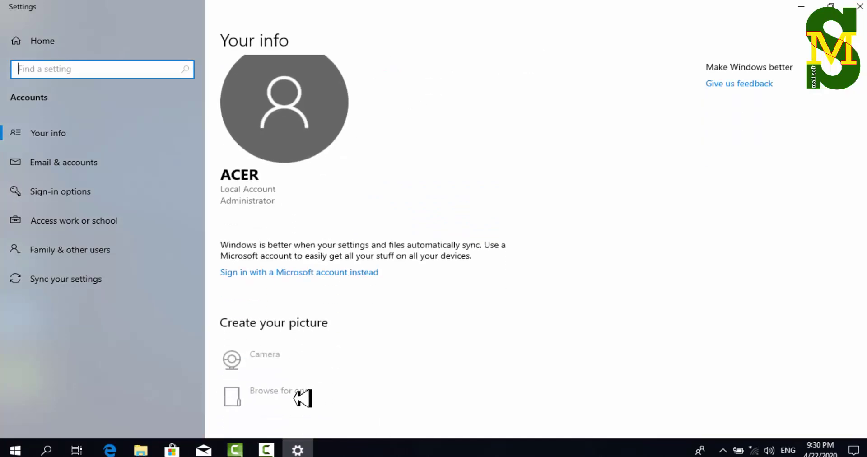
pyautogui.scroll(2, 339, 131)
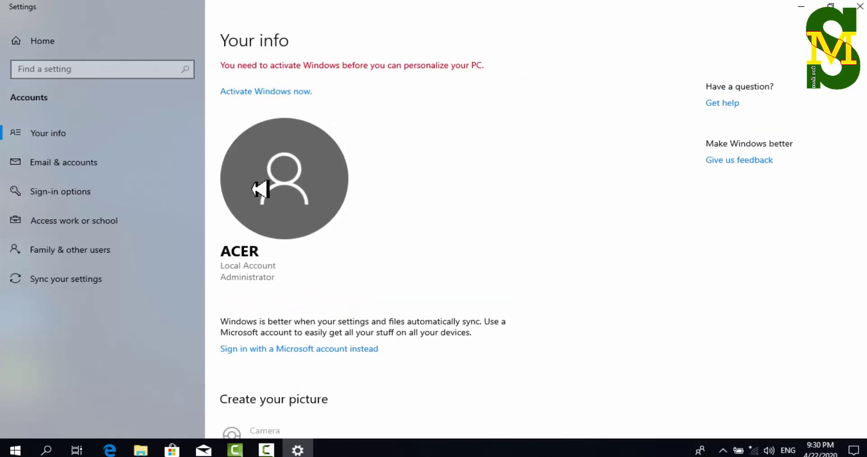
pyautogui.scroll(-2, 298, 271)
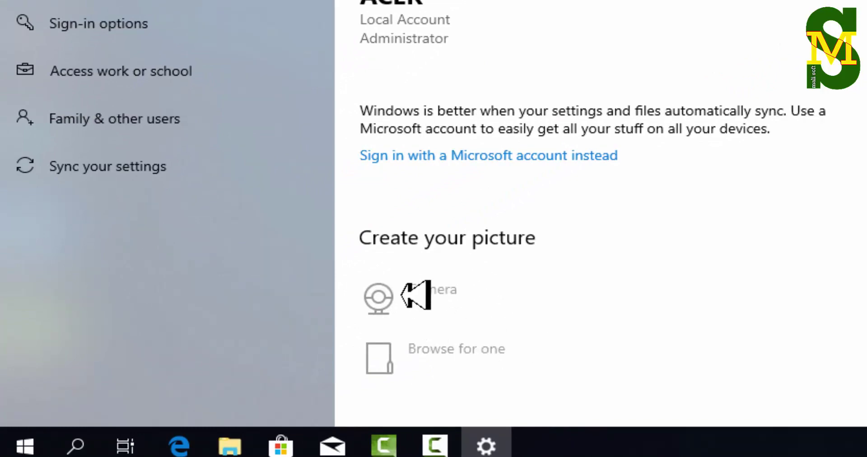
pyautogui.scroll(3, 445, 316)
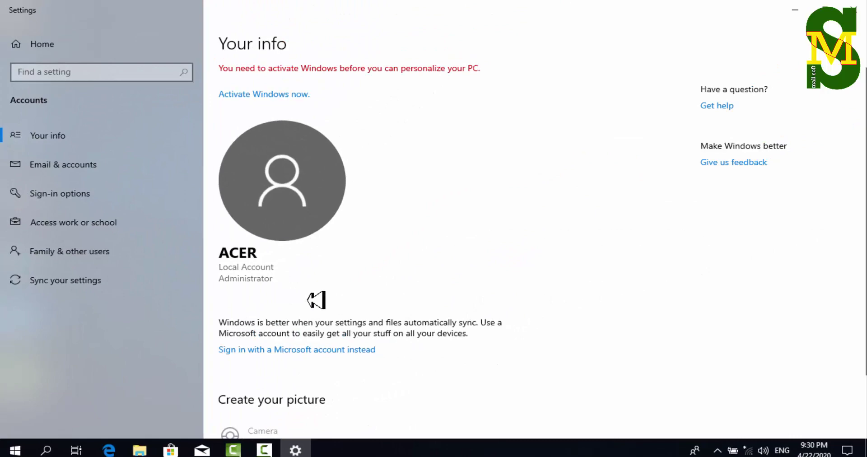
pyautogui.scroll(-3, 316, 300)
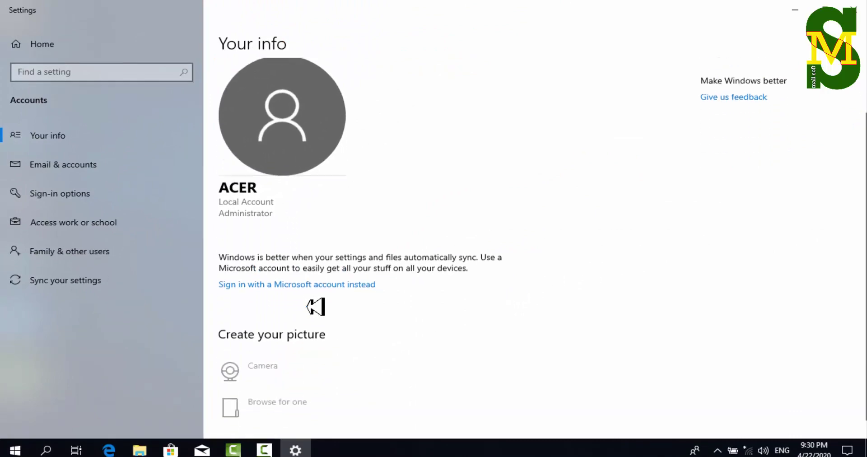
# Step: Examine the account's Sign-in options, including PIN, password, picture password and Dynamic lock
pyautogui.click(41, 198)
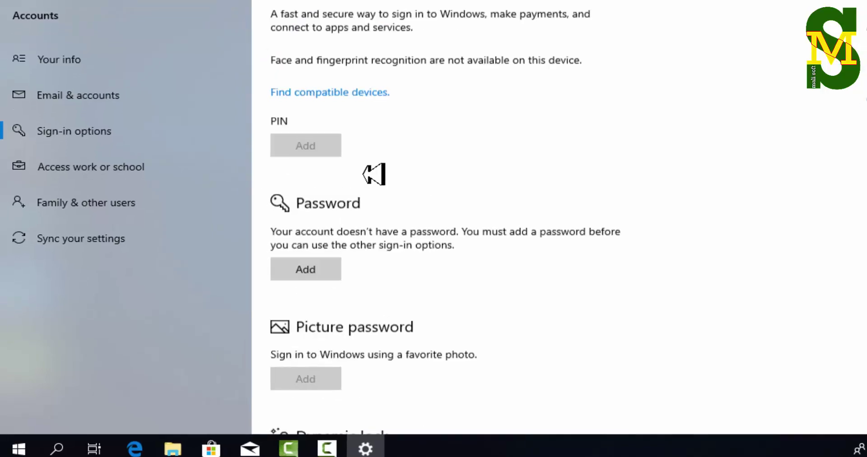
pyautogui.scroll(-5, 460, 225)
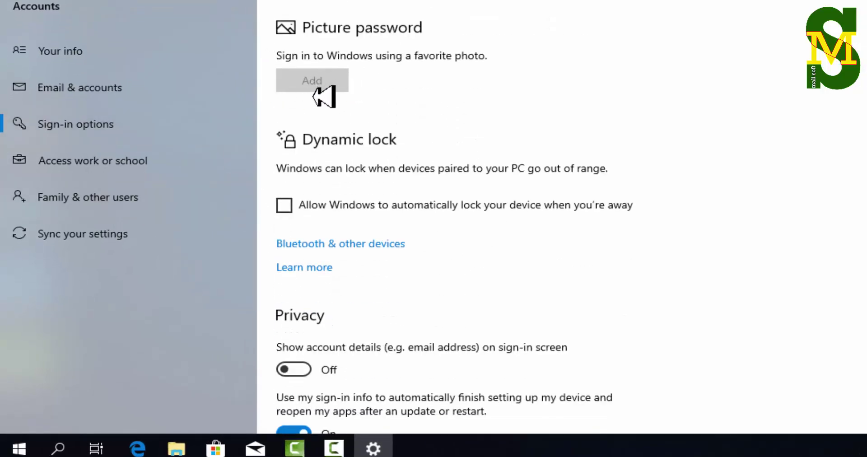
pyautogui.scroll(2, 451, 137)
pyautogui.scroll(6, 447, 137)
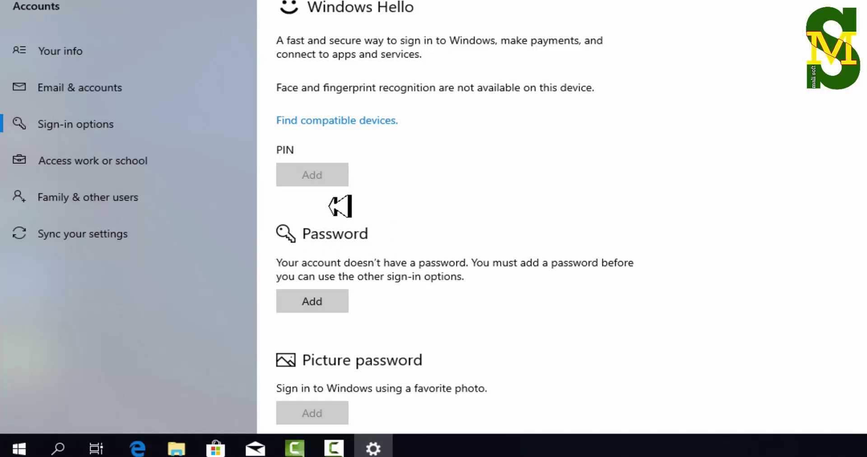
pyautogui.scroll(-5, 466, 173)
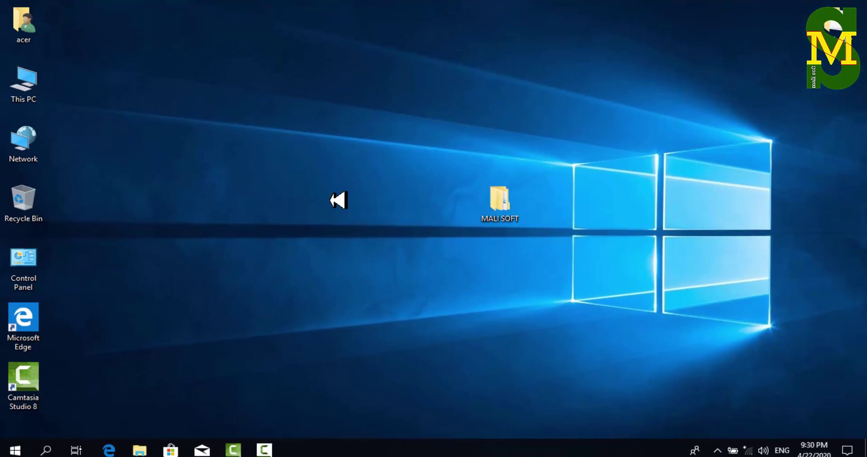
# Step: Open the MALI SOFT folder on the desktop and show its contents as large icons
pyautogui.doubleClick(499, 204)
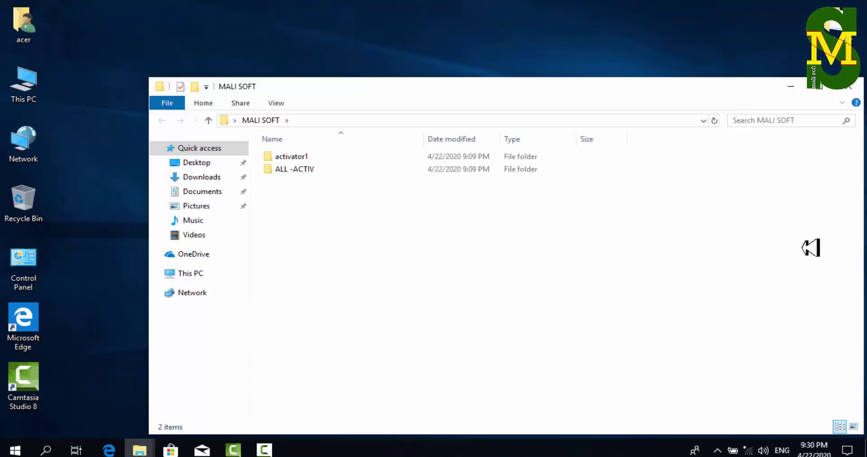
pyautogui.click(854, 427)
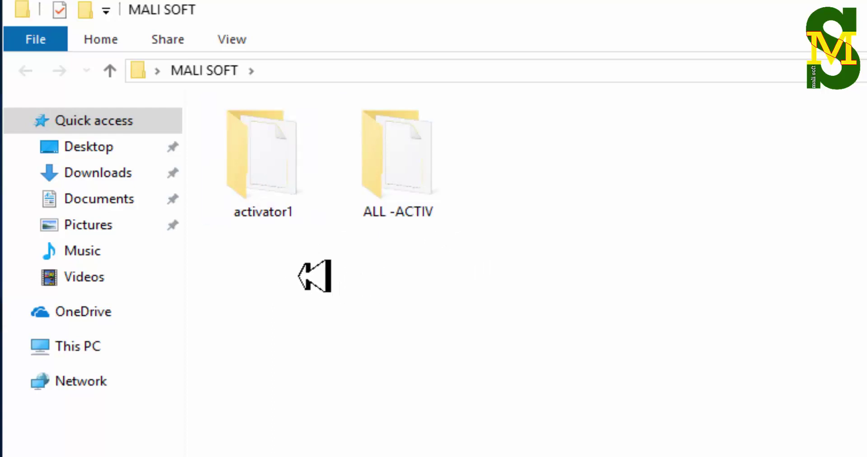
# Step: Look inside the activator1 folder, return to MALI SOFT, and point out the activator1 and ALL -ACTIV folders
pyautogui.doubleClick(275, 197)
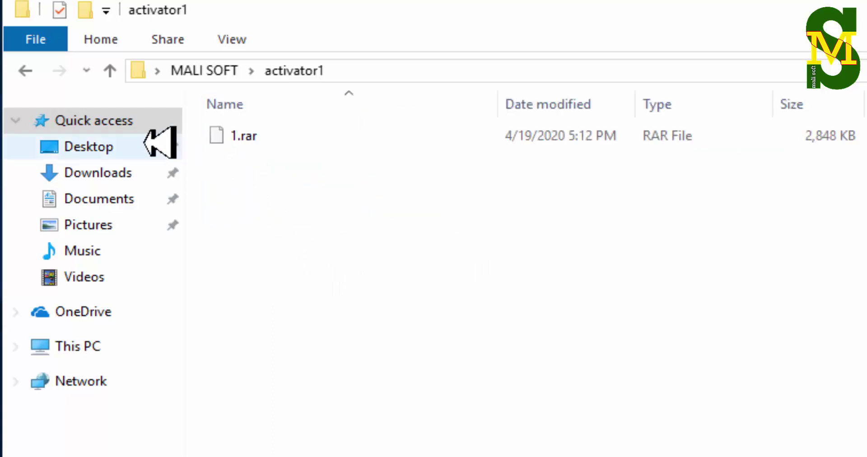
pyautogui.click(26, 71)
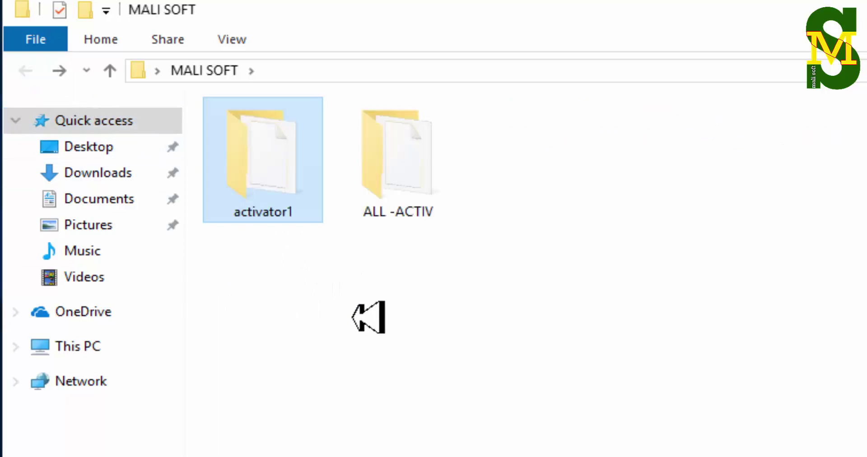
pyautogui.click(403, 171)
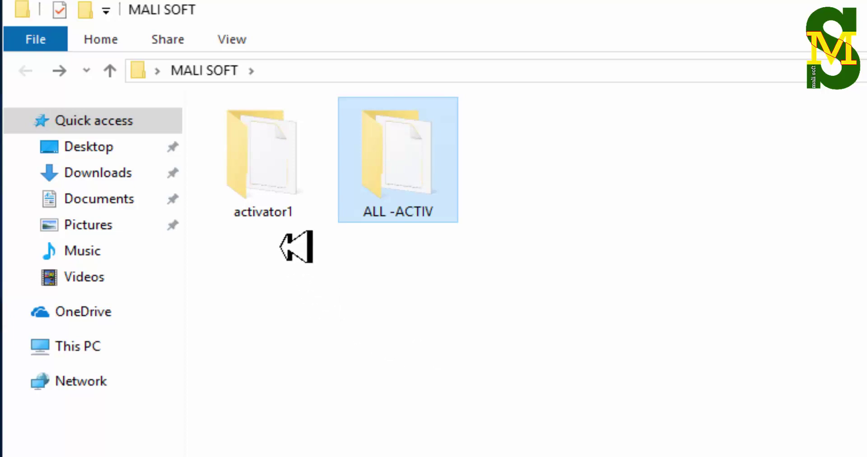
pyautogui.click(273, 211)
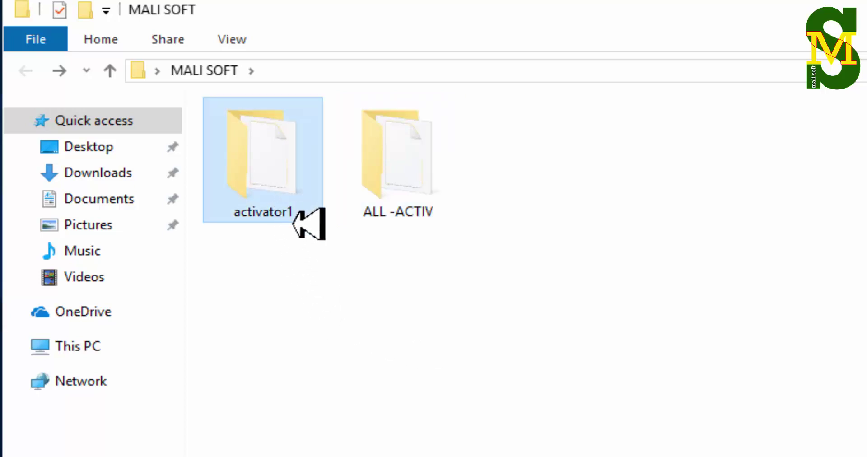
pyautogui.click(405, 194)
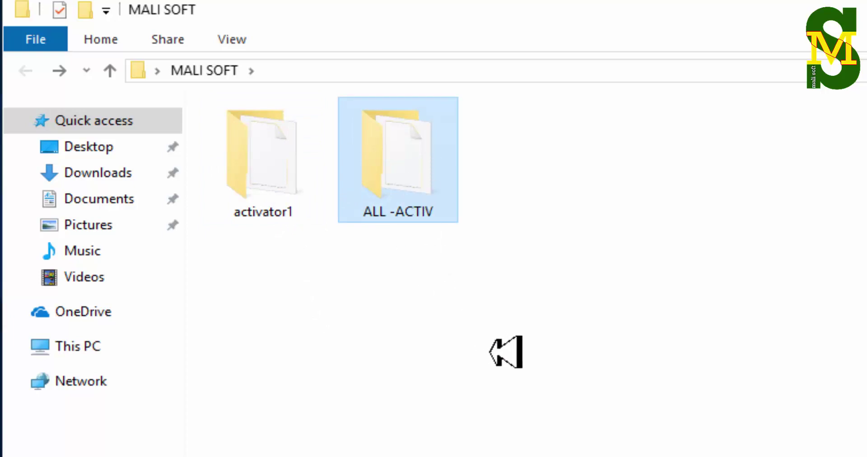
pyautogui.moveTo(492, 353); pyautogui.dragTo(201, 181)
pyautogui.click(299, 310)
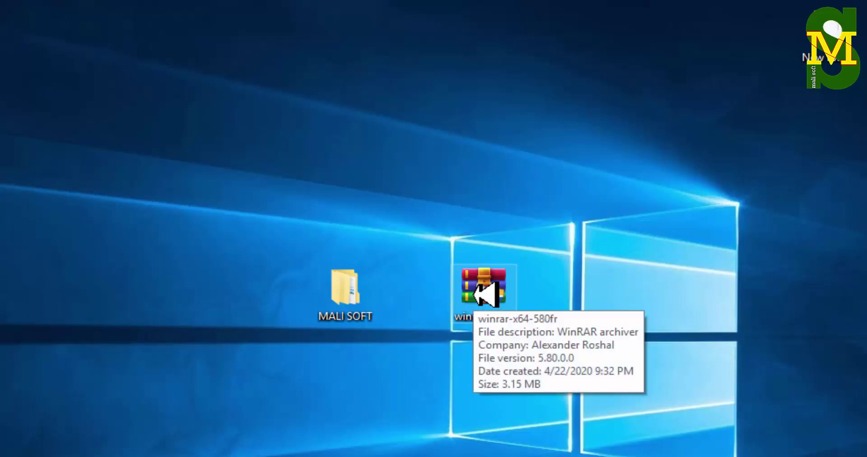
# Step: Reopen MALI SOFT and examine the archives in activator1 and ALL -ACTIV, shown as large icons
pyautogui.doubleClick(347, 311)
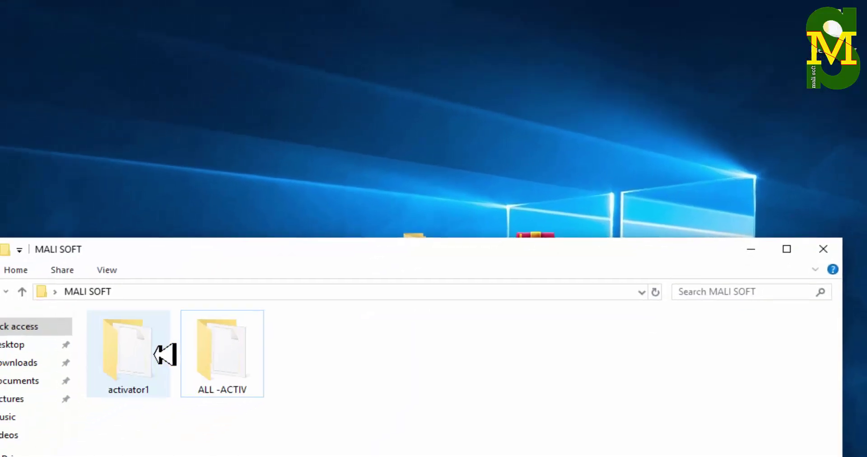
pyautogui.doubleClick(154, 355)
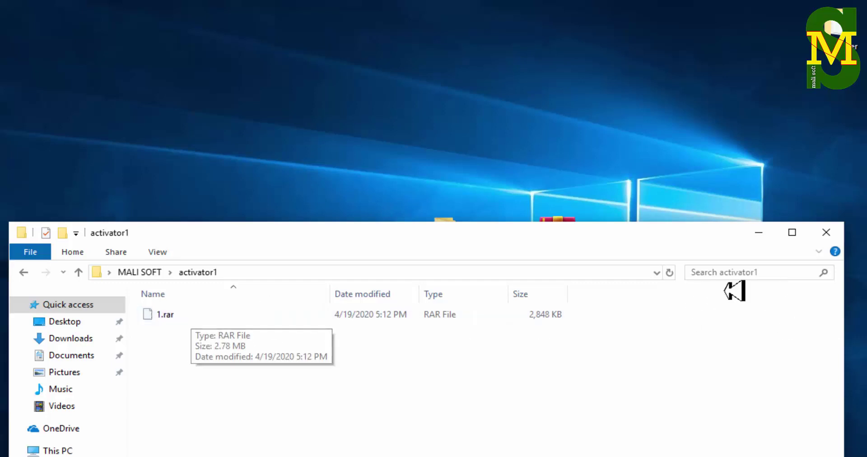
pyautogui.click(794, 234)
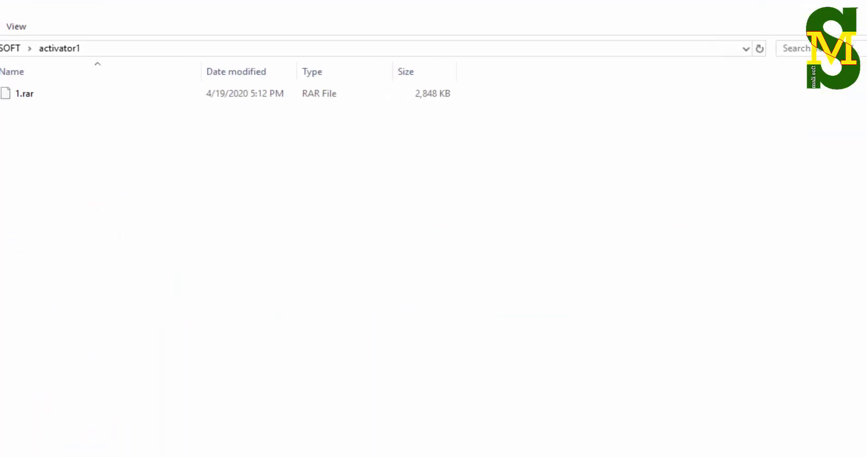
pyautogui.keyDown('ctrl'); pyautogui.scroll(4, 372, 387); pyautogui.keyUp('ctrl')
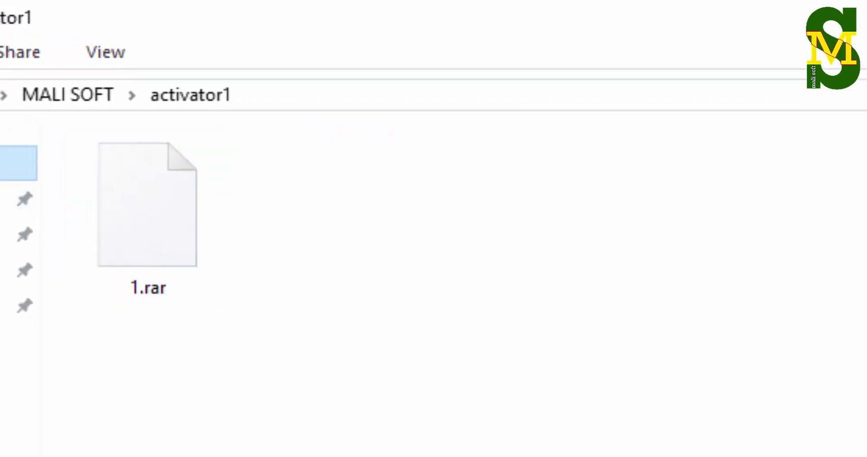
pyautogui.hotkey('alt', 'Up')
pyautogui.doubleClick(299, 233)
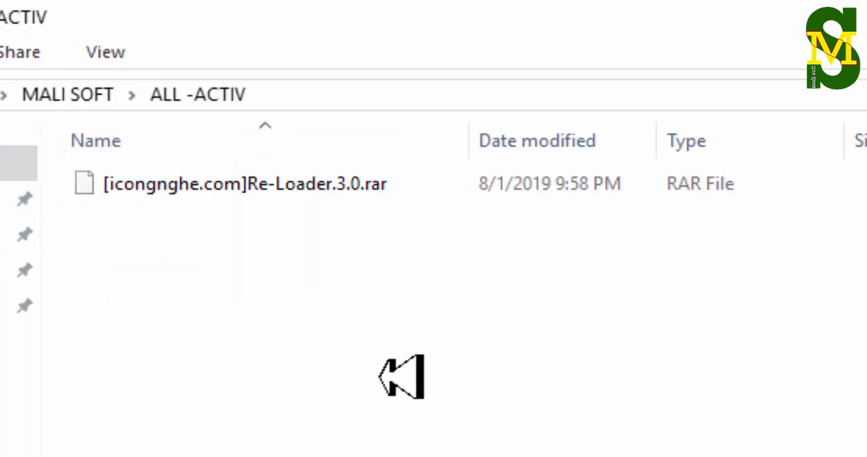
pyautogui.hotkey('ctrl', 'shift', '2')
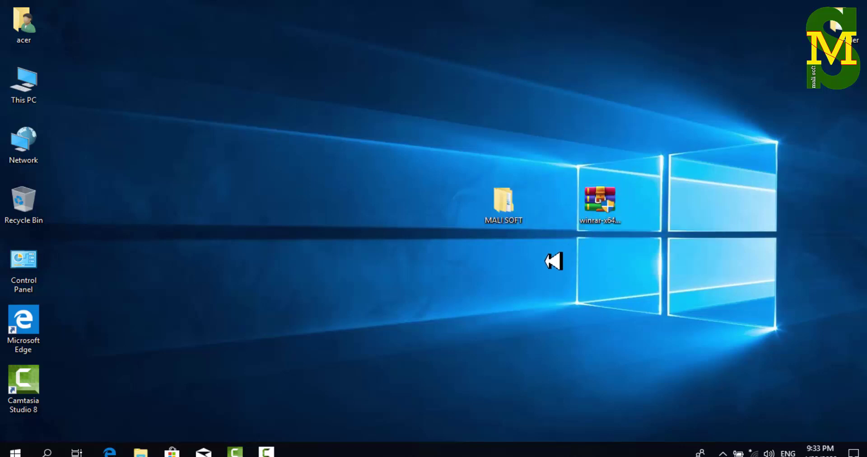
# Step: Run the WinRAR 5.80 installer, install to C:\Program Files\WinRAR with the default associations, and close the WinRAR shortcuts folder
pyautogui.click(542, 348)
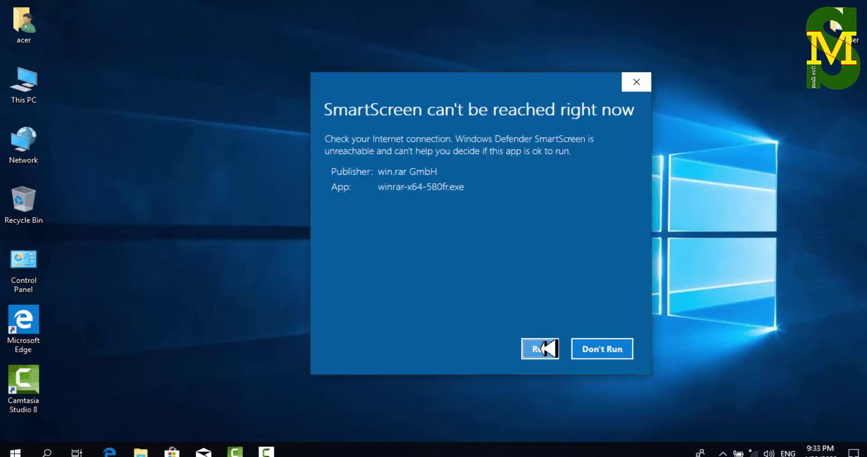
pyautogui.click(542, 348)
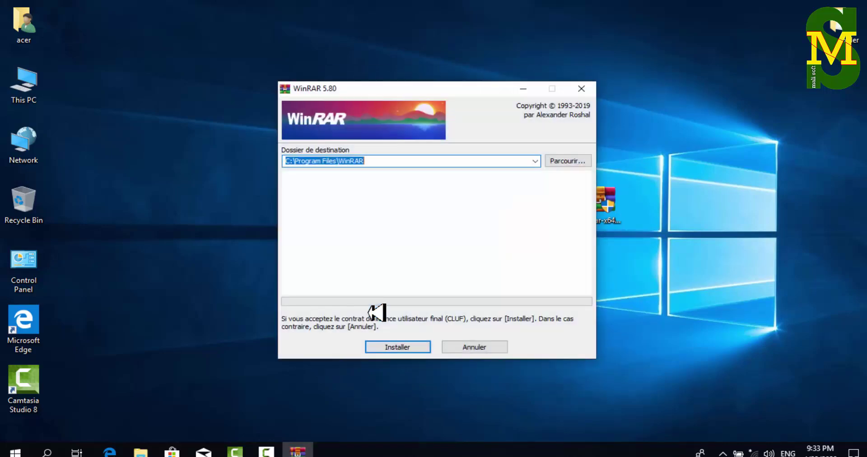
pyautogui.click(412, 351)
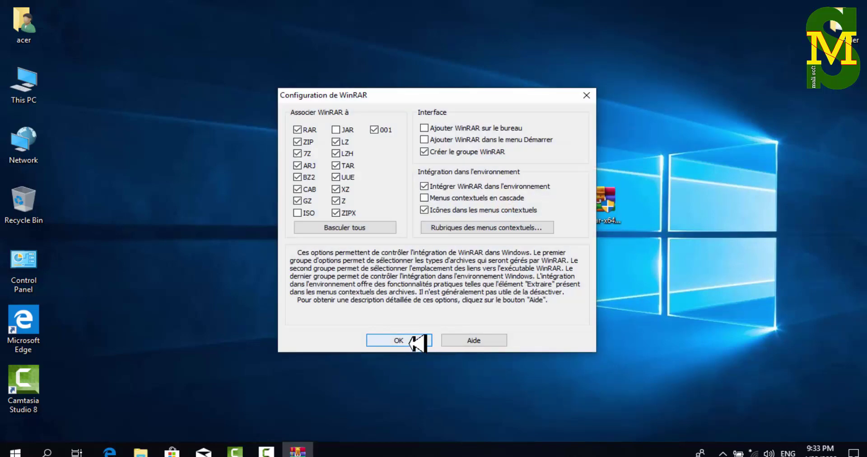
pyautogui.click(419, 341)
pyautogui.click(435, 340)
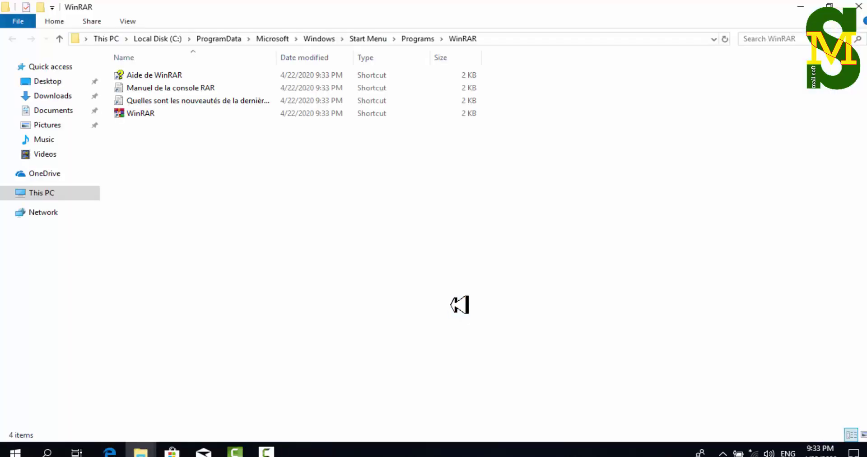
pyautogui.click(856, 5)
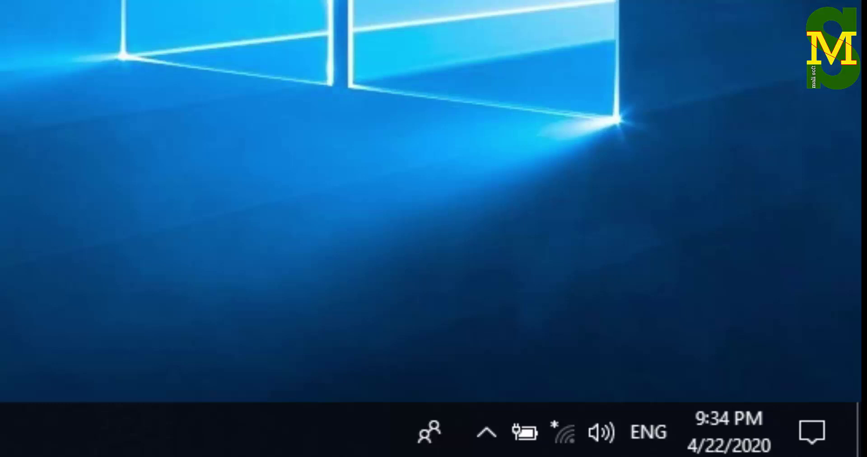
# Step: Open the Windows Security overview from the hidden notification icons and close it
pyautogui.click(487, 433)
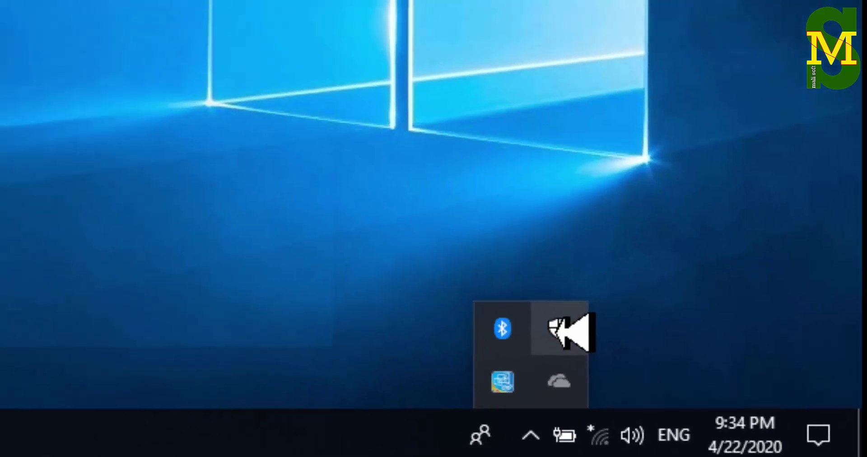
pyautogui.click(513, 312)
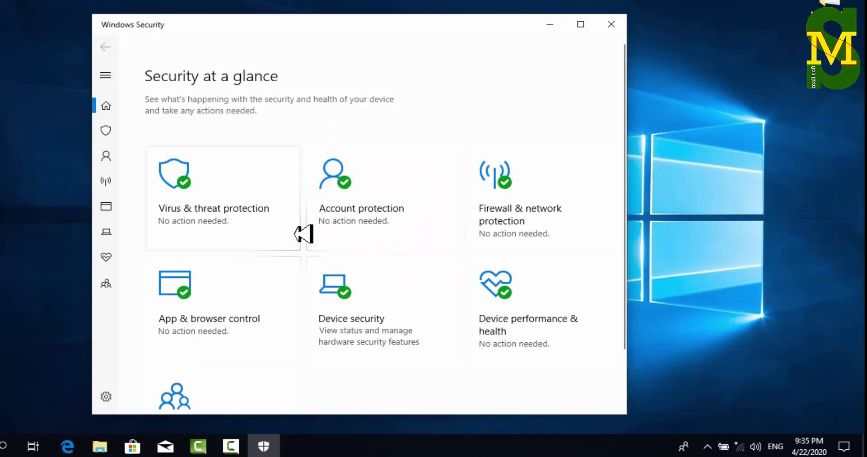
pyautogui.click(612, 24)
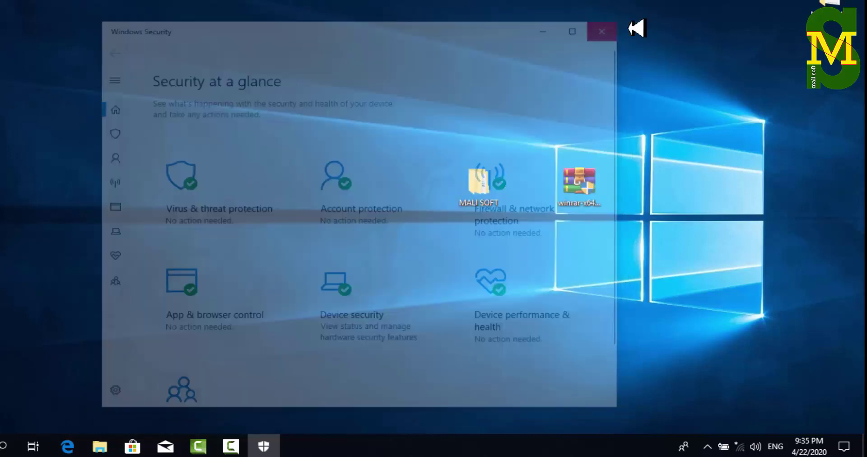
# Step: View the photos in subfolder 3 of New folder showing how to reach Windows Defender's protection settings, then close the viewer
pyautogui.doubleClick(484, 174)
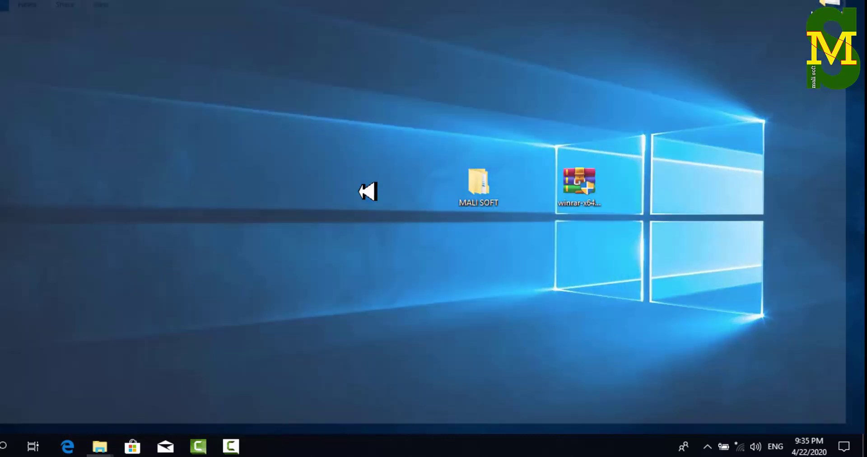
pyautogui.doubleClick(117, 65)
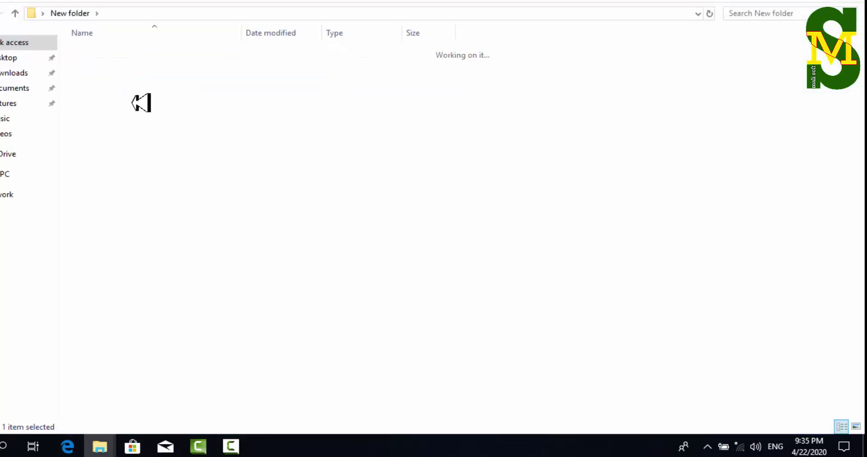
pyautogui.doubleClick(107, 79)
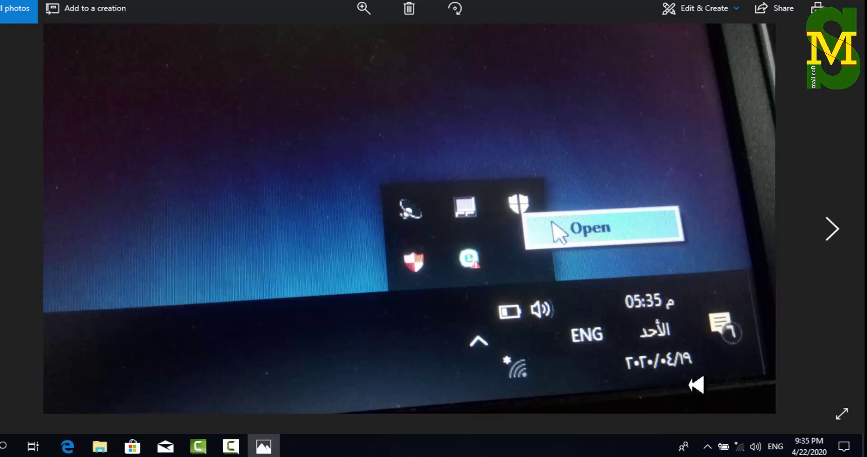
pyautogui.click(709, 447)
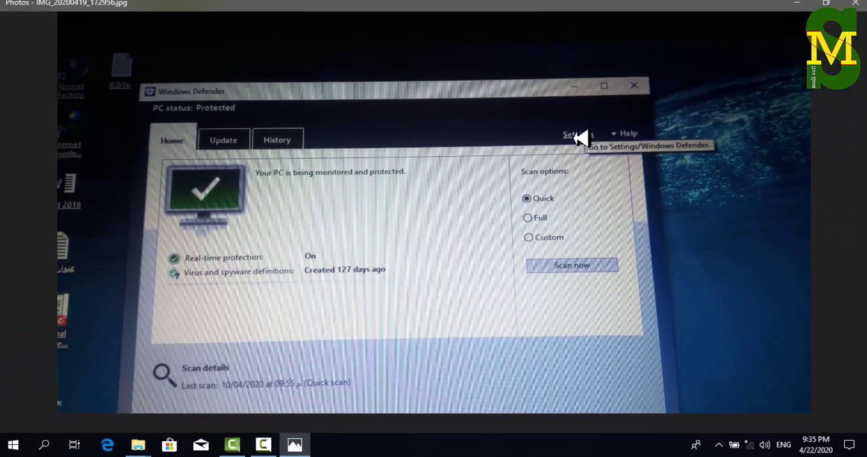
pyautogui.press('Right')
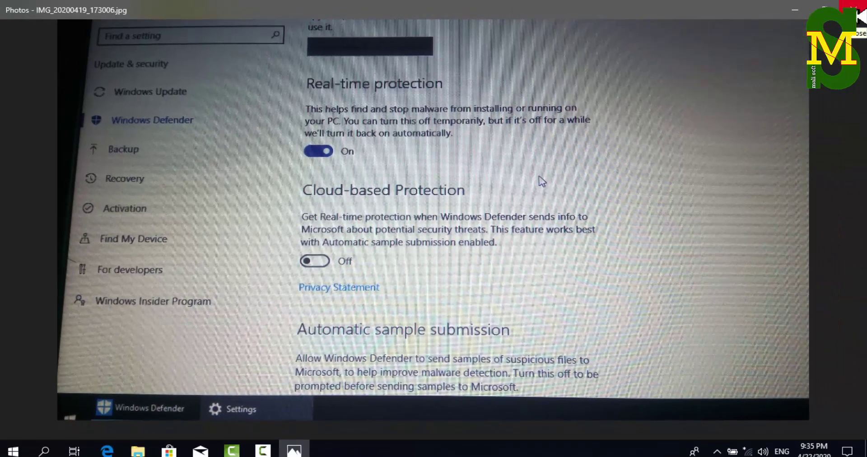
pyautogui.click(858, 10)
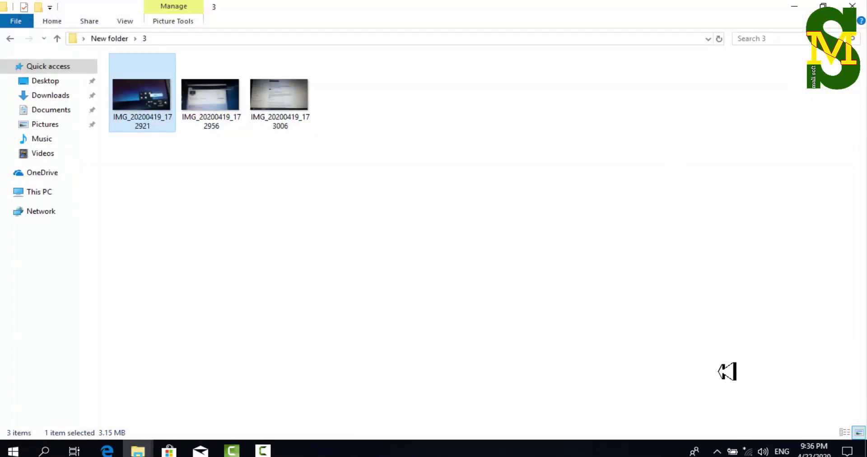
# Step: Open the Virus & threat protection settings in a maximized Windows Security window and turn off Real-time protection
pyautogui.click(718, 451)
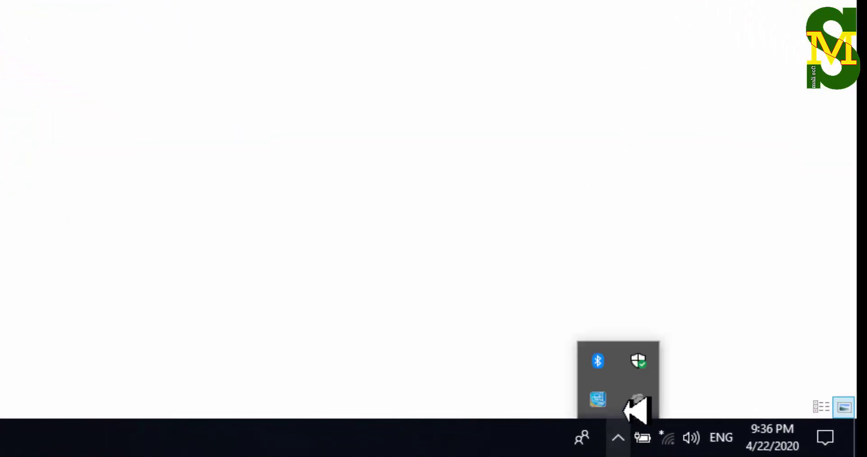
pyautogui.click(638, 362)
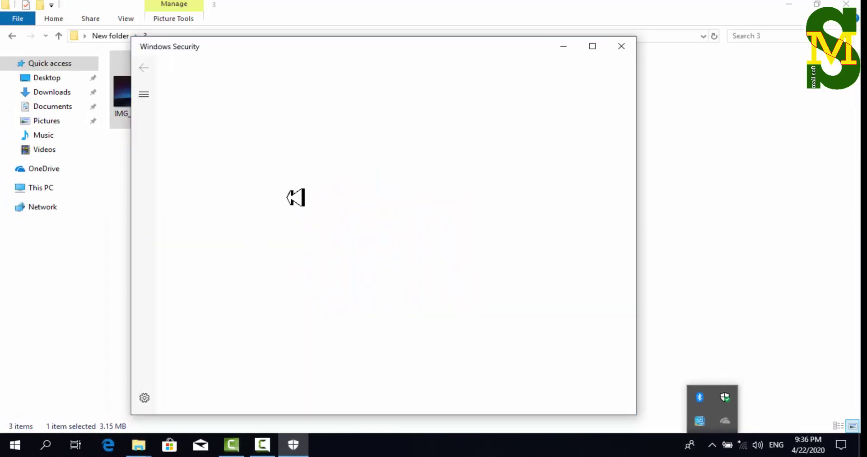
pyautogui.click(593, 46)
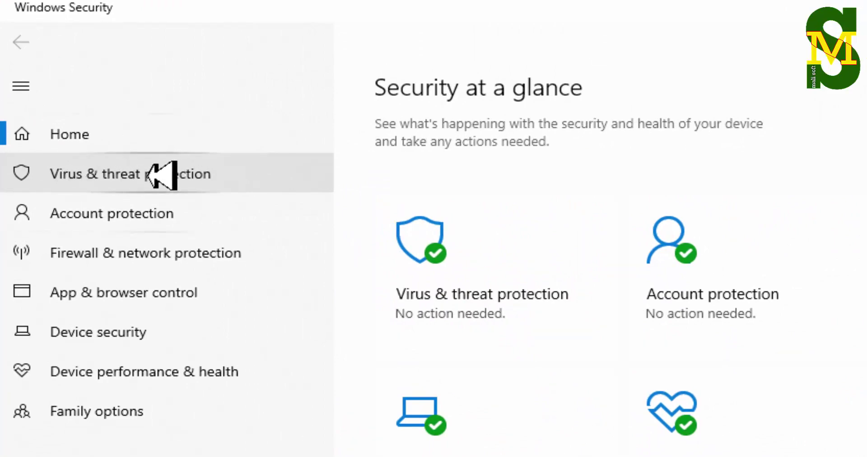
pyautogui.click(122, 173)
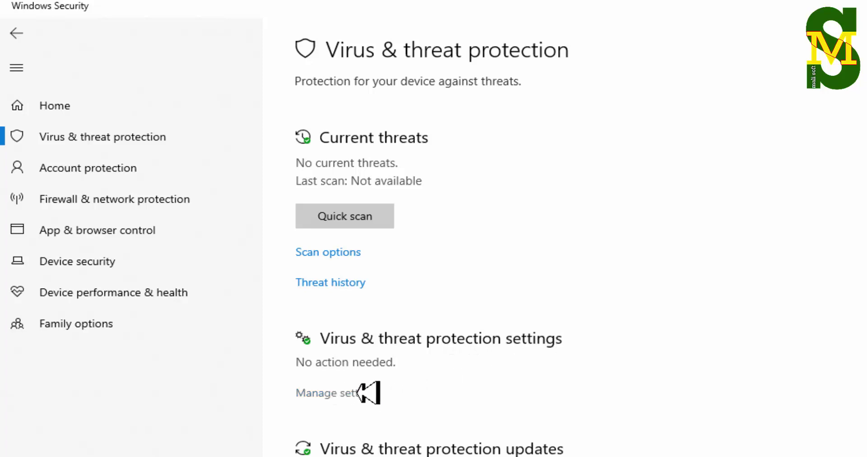
pyautogui.click(339, 396)
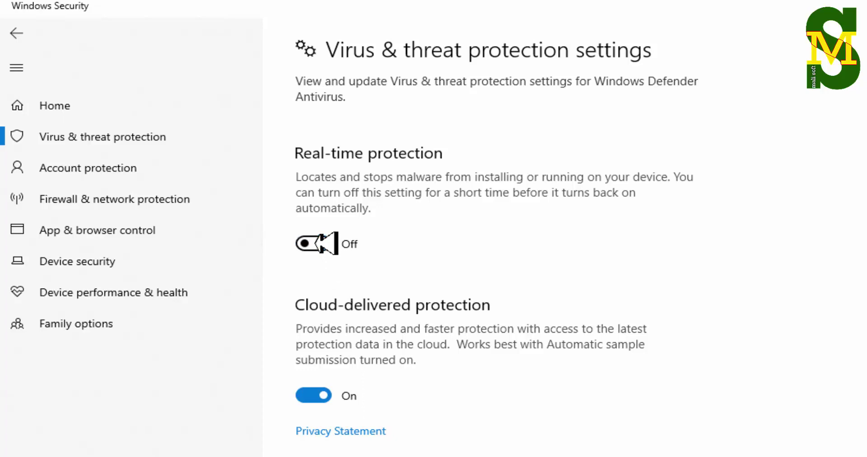
# Step: Turn off Cloud-delivered protection and Automatic sample submission, and minimize the windows to show the desktop
pyautogui.scroll(-2, 384, 393)
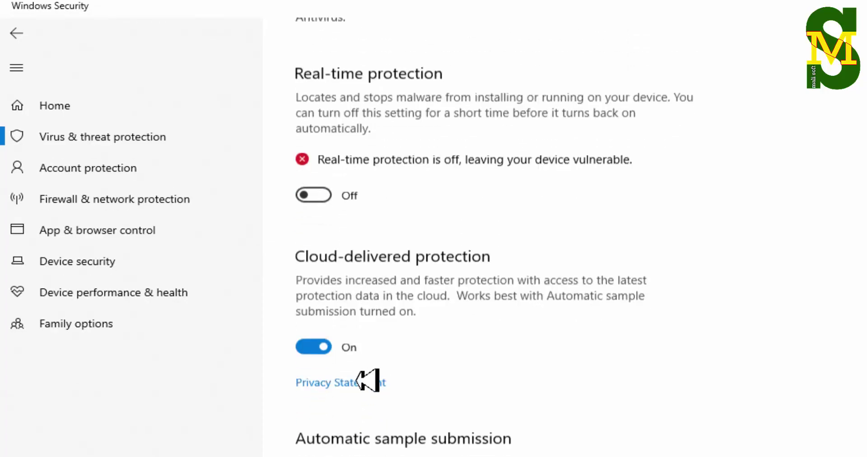
pyautogui.click(313, 347)
pyautogui.click(313, 346)
pyautogui.scroll(-3, 389, 370)
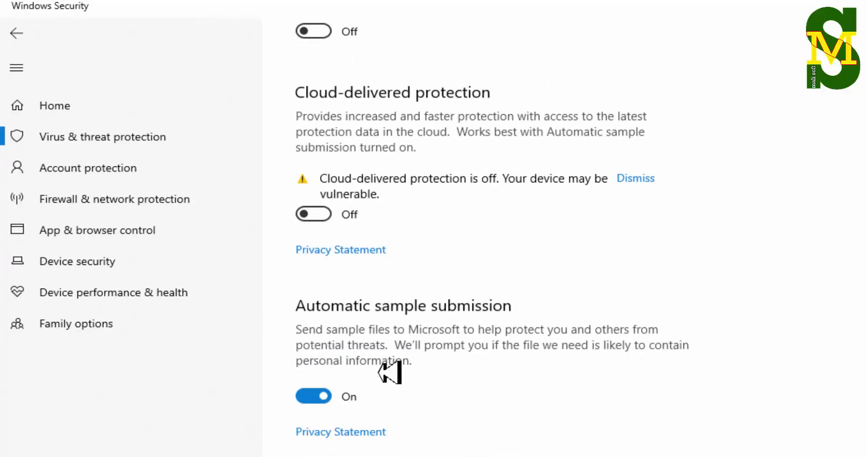
pyautogui.click(313, 396)
pyautogui.click(312, 396)
pyautogui.scroll(-7, 475, 361)
pyautogui.scroll(10, 461, 371)
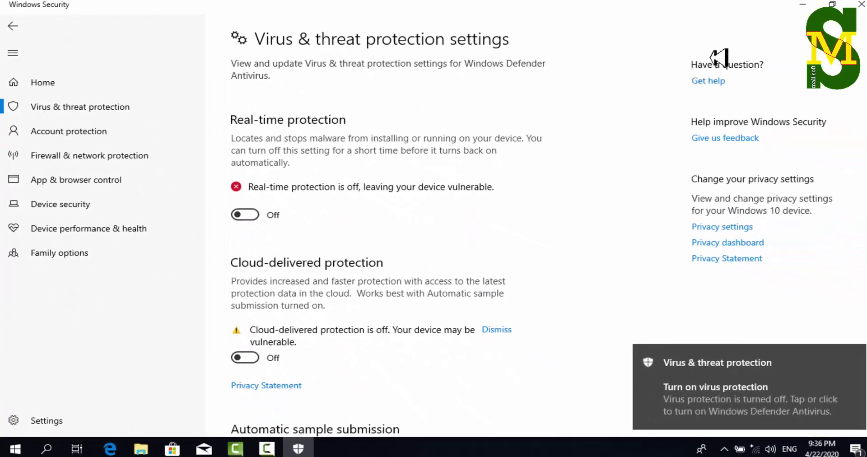
pyautogui.click(803, 6)
pyautogui.press('super+d')
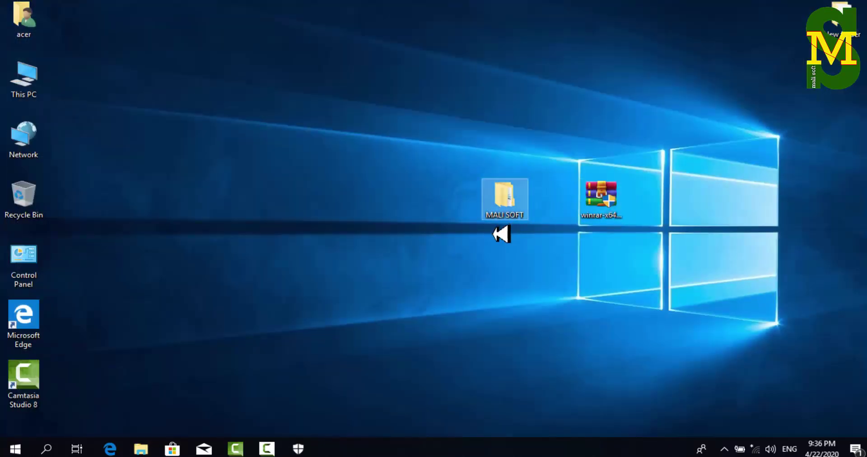
# Step: Check the Windows activation status in This PC's properties and close the System window
pyautogui.rightClick(20, 82)
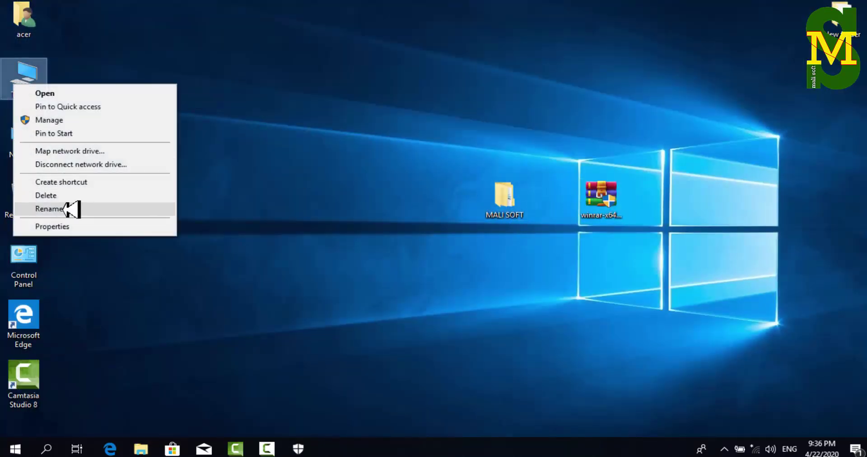
pyautogui.click(76, 224)
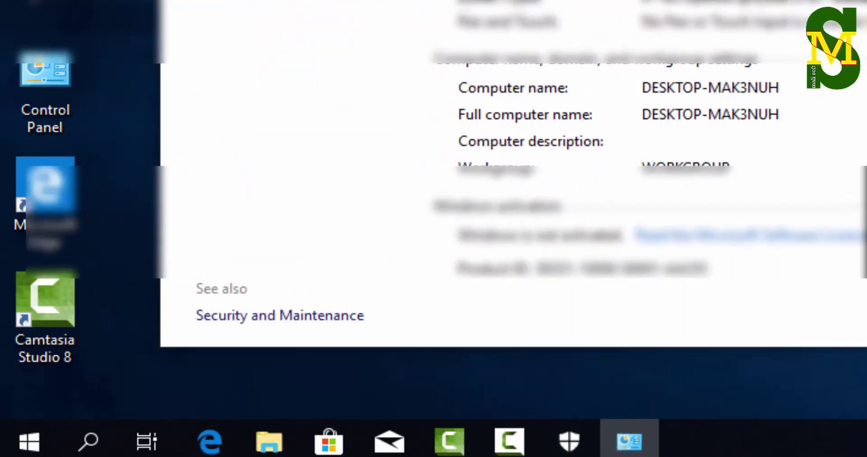
pyautogui.hotkey('alt', 'F4')
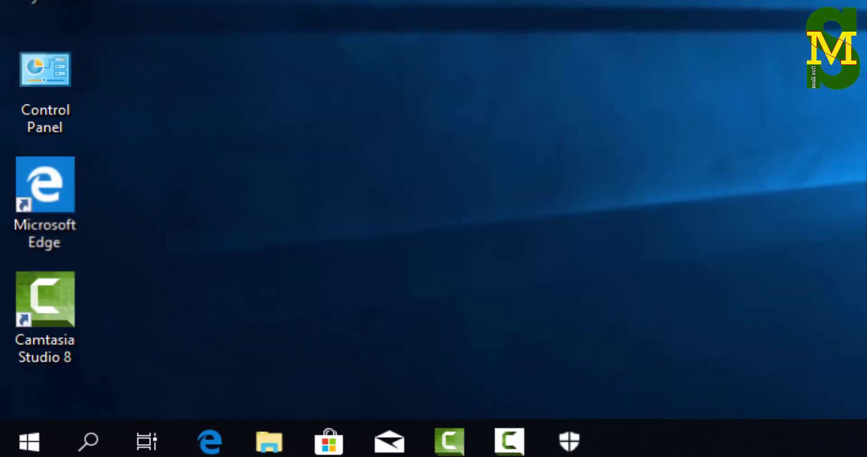
# Step: Open the archive 1 from the activator1 subfolder of MALI SOFT in WinRAR and dismiss the web notice
pyautogui.press('super+e')
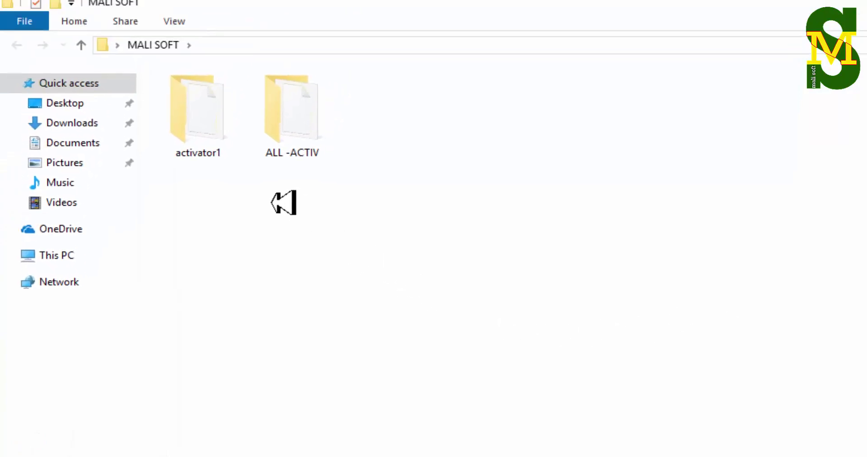
pyautogui.doubleClick(217, 136)
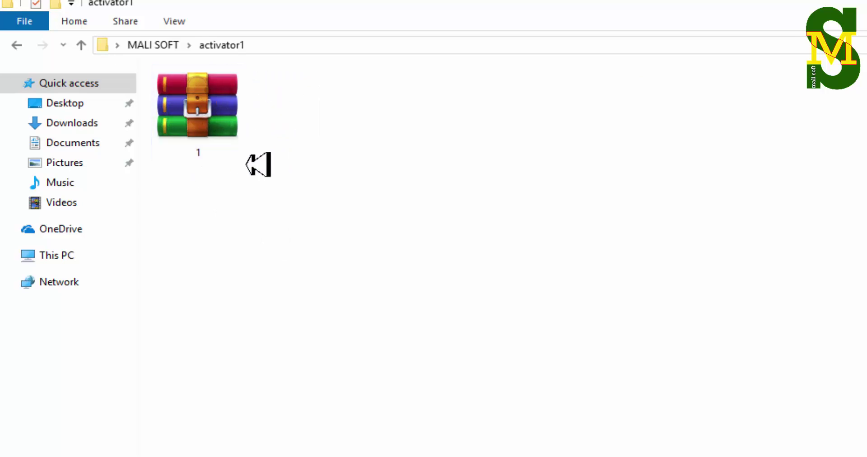
pyautogui.click(197, 113)
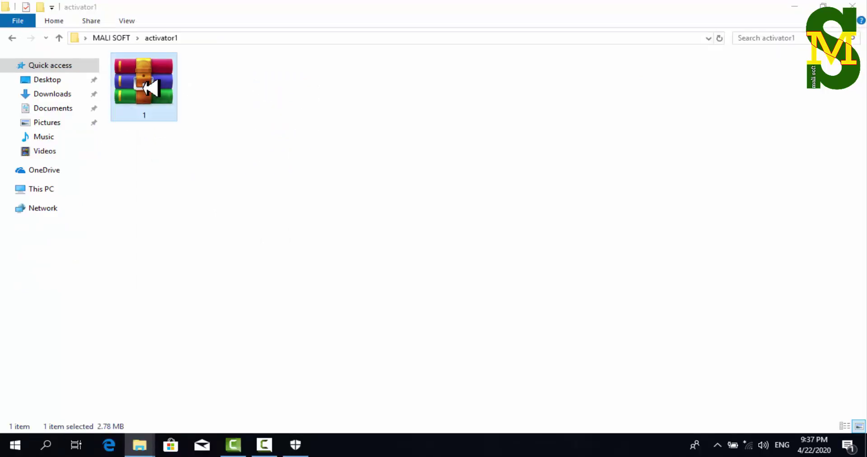
pyautogui.doubleClick(148, 88)
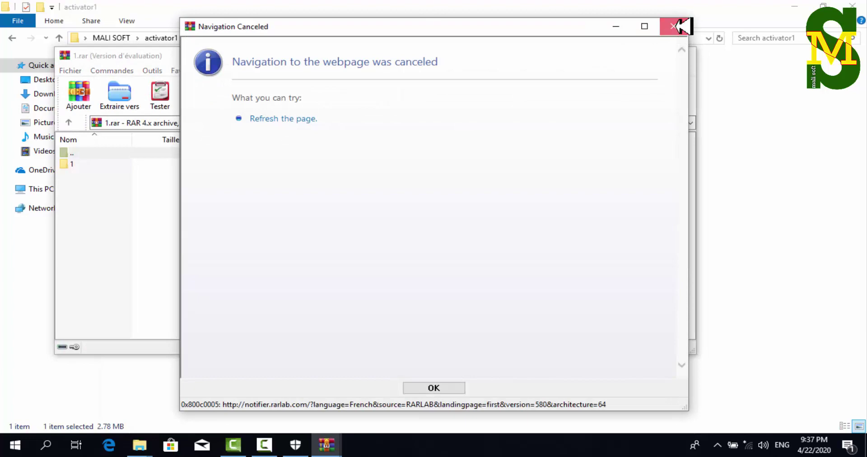
pyautogui.click(673, 26)
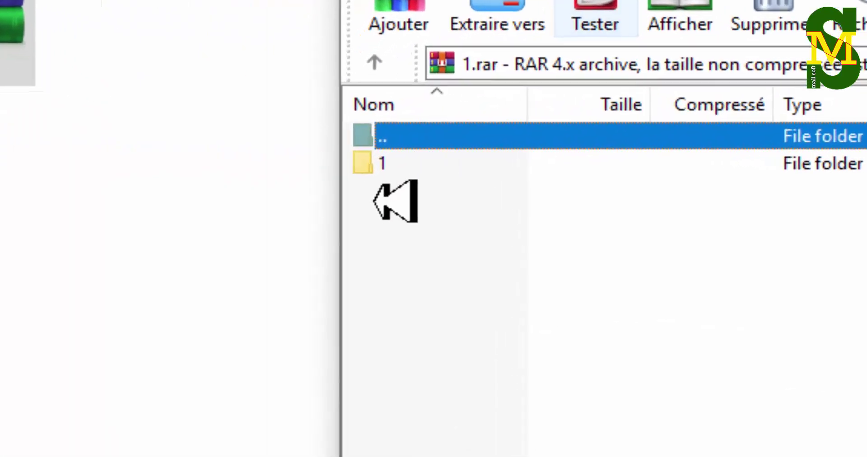
# Step: Run Activator.exe from folder 1 of the archive and move its console window up beside the archive 1 file
pyautogui.doubleClick(71, 164)
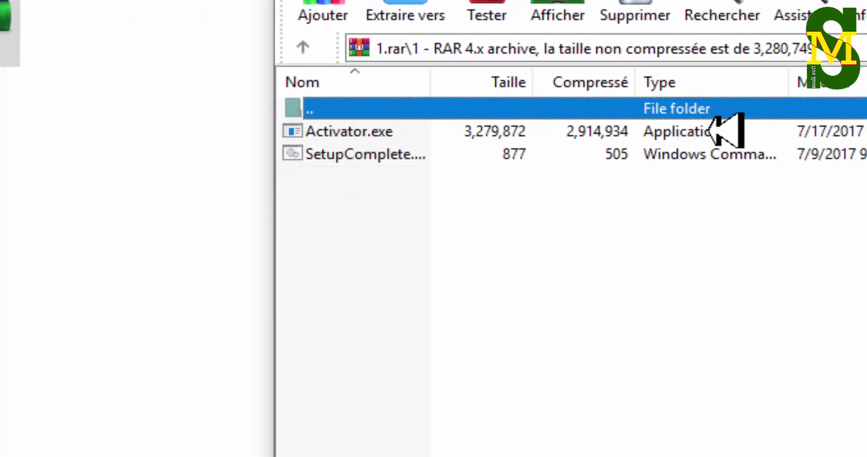
pyautogui.doubleClick(342, 131)
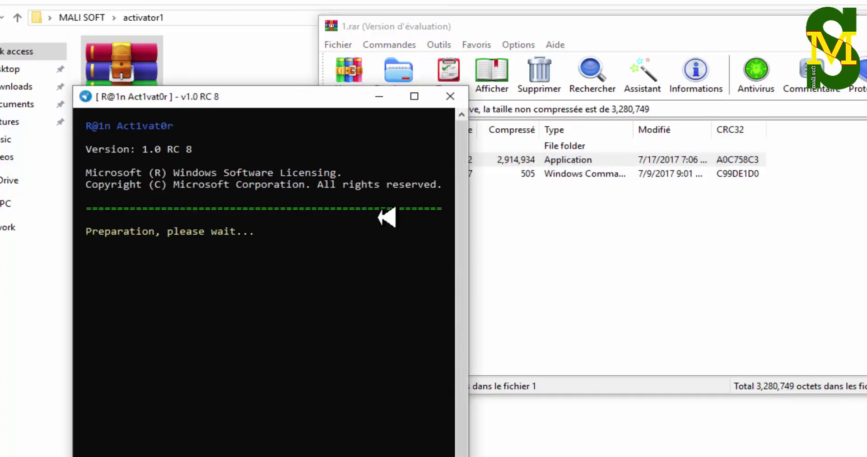
pyautogui.moveTo(277, 97); pyautogui.dragTo(378, 4)
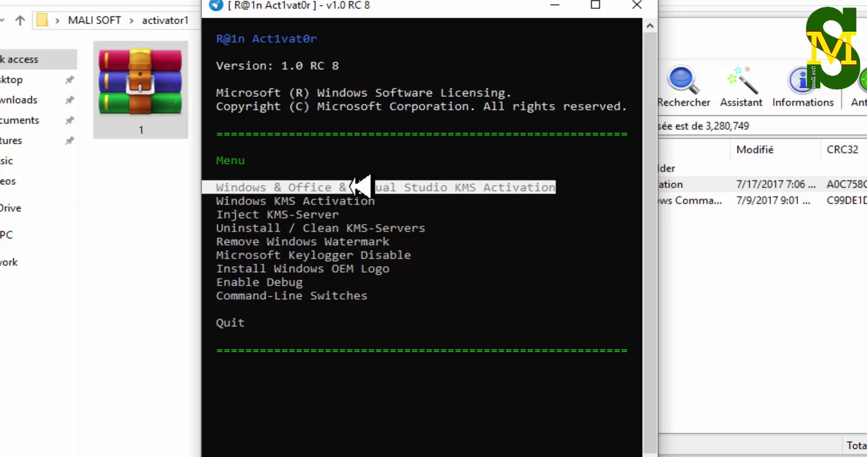
# Step: Examine the activator's menu by moving through its entries, highlight Windows KMS Activation, and close the console
pyautogui.click(302, 186)
pyautogui.click(357, 186)
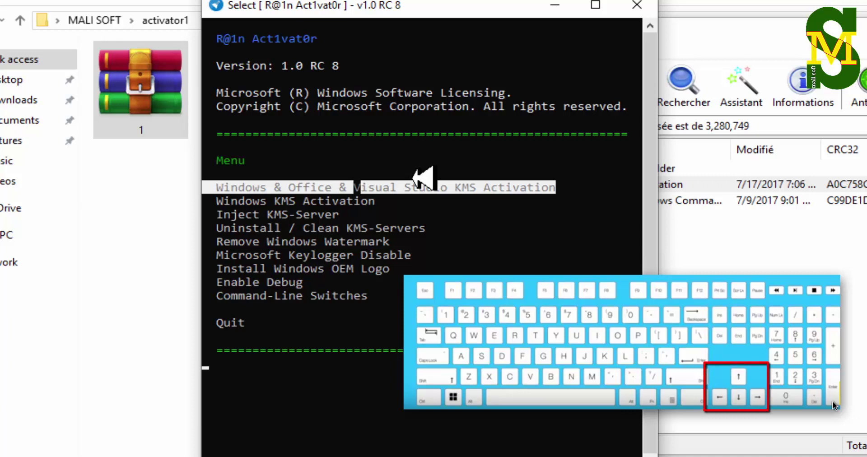
pyautogui.press('Down')
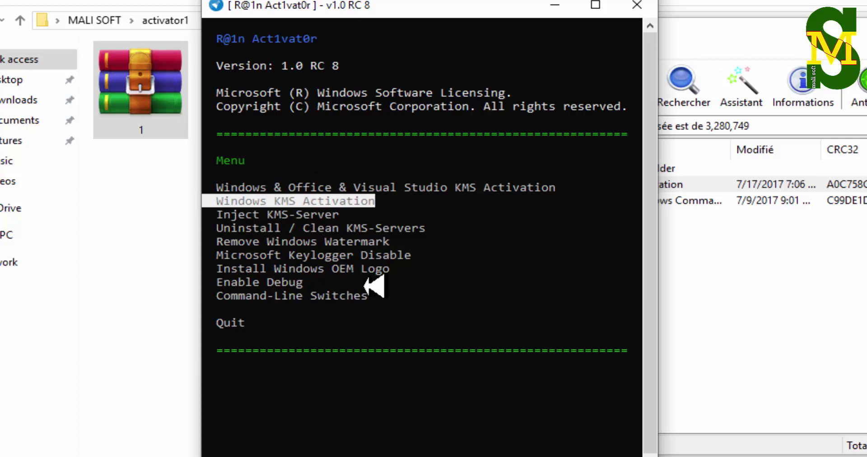
pyautogui.press('Up')
pyautogui.press('Up')
pyautogui.press('Up')
pyautogui.press('Up')
pyautogui.press('Up')
pyautogui.press('Up')
pyautogui.press('Up')
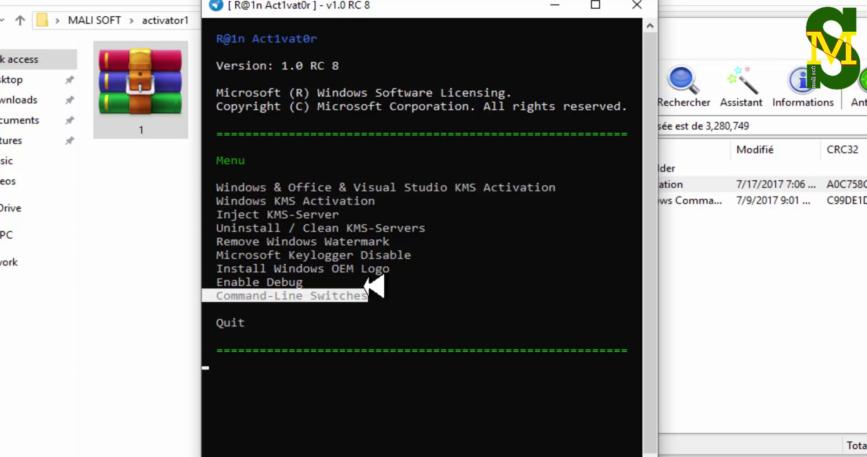
pyautogui.press('Up')
pyautogui.press('Up')
pyautogui.press('Up')
pyautogui.press('Up')
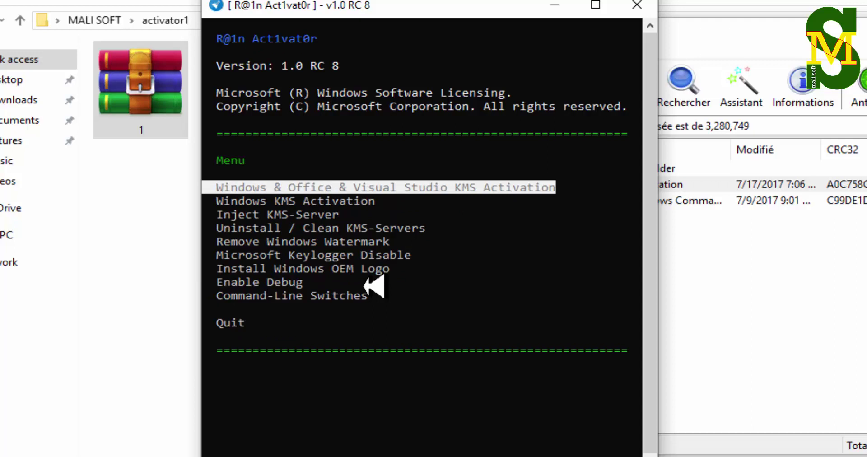
pyautogui.press('Down')
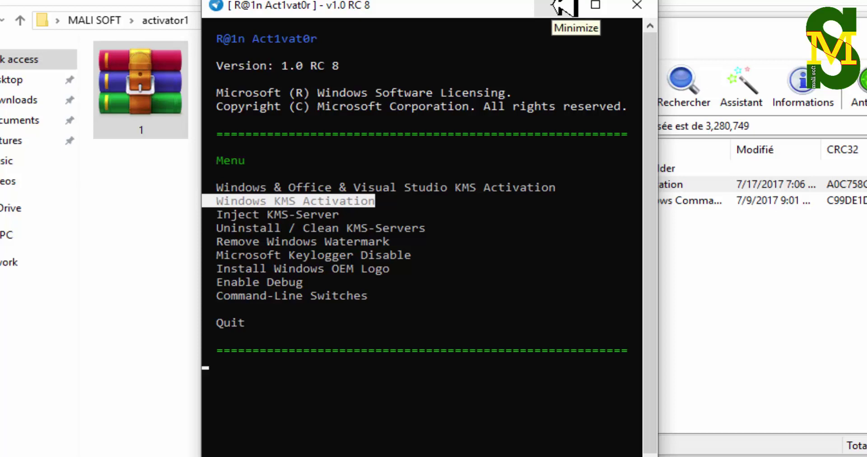
pyautogui.click(637, 6)
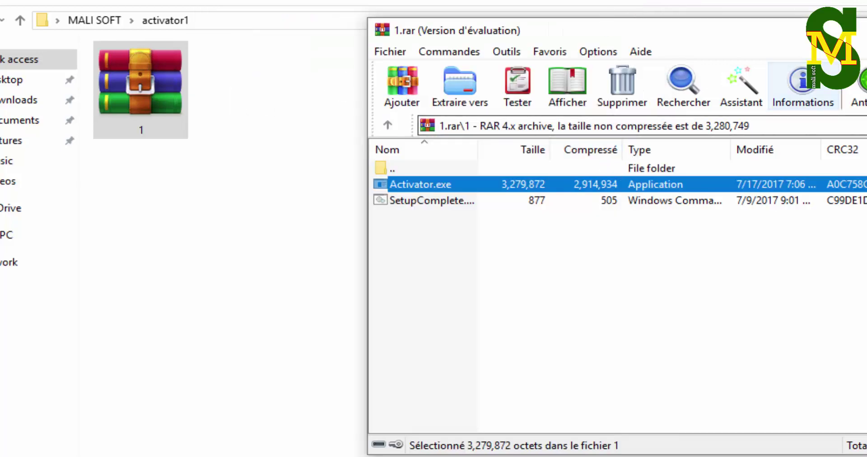
# Step: Close the 1.rar archive and open the inner folder of the Re-Loader.3.0 archive found in ALL -ACTIV
pyautogui.moveTo(587, 30); pyautogui.dragTo(316, 32)
pyautogui.hotkey('alt', 'F4')
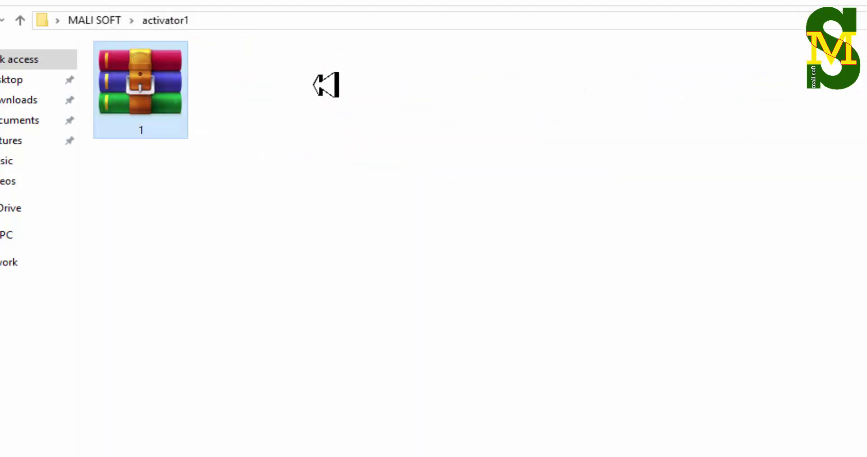
pyautogui.hotkey('alt', 'Up')
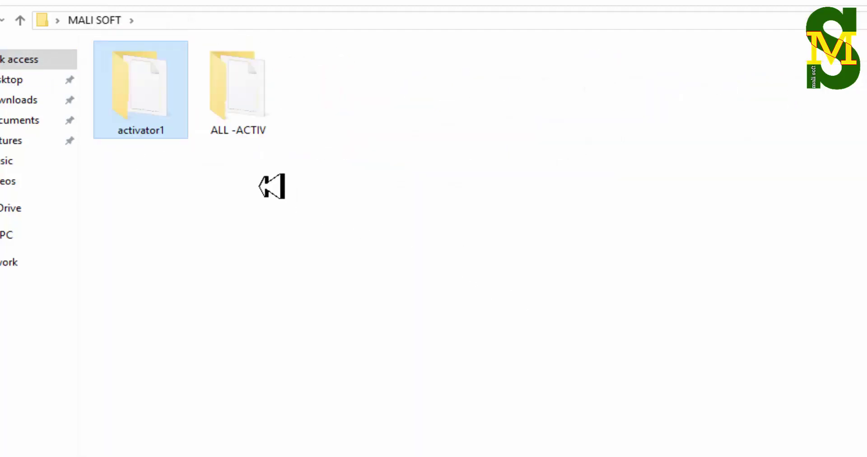
pyautogui.click(263, 112)
pyautogui.doubleClick(263, 112)
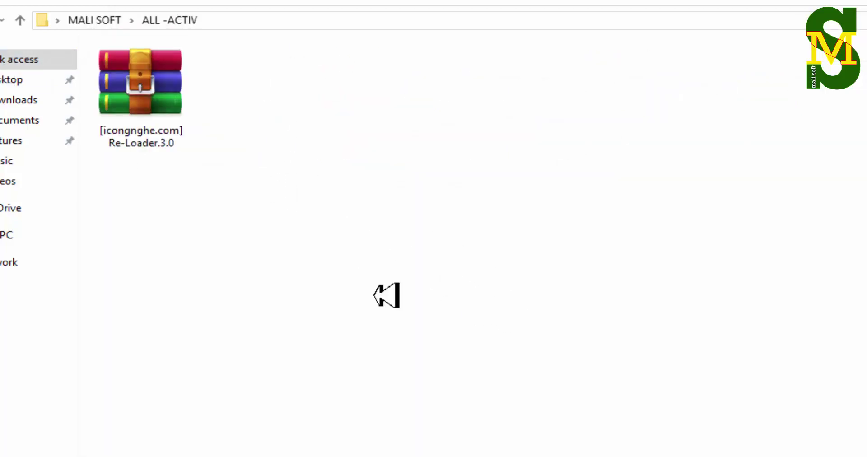
pyautogui.doubleClick(150, 103)
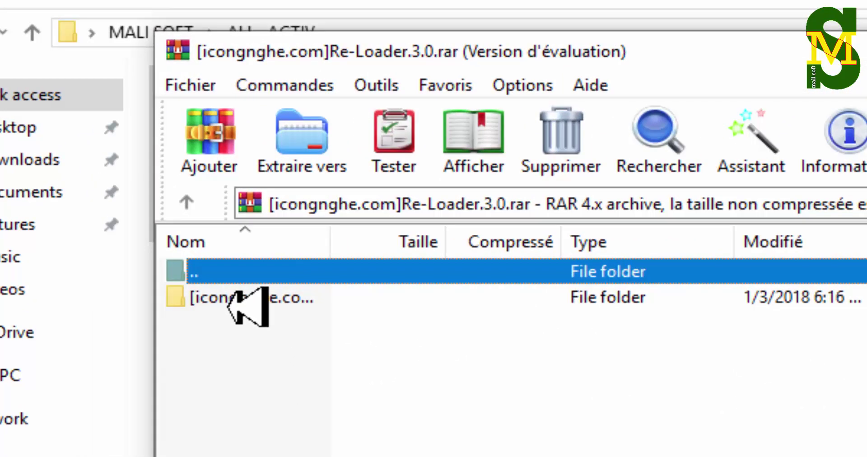
pyautogui.doubleClick(228, 303)
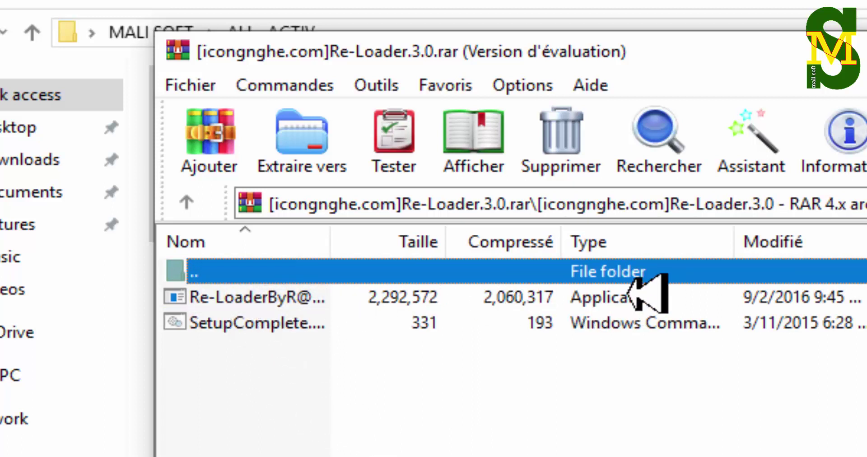
# Step: Run the Re-Loader application from the archive, bring its window forward, and accept the EULA
pyautogui.click(262, 299)
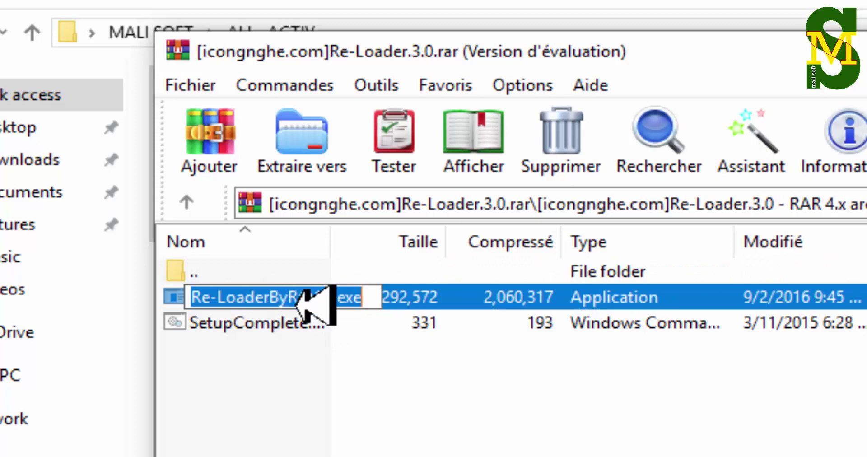
pyautogui.click(345, 343)
pyautogui.doubleClick(323, 296)
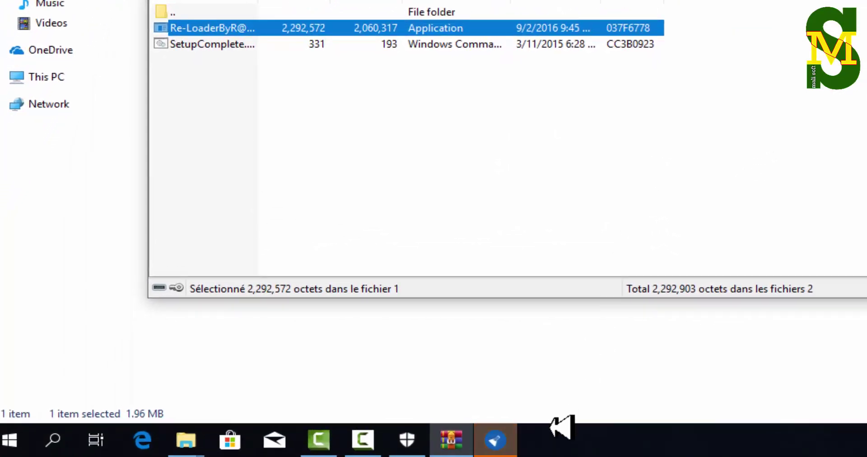
pyautogui.moveTo(504, 442)
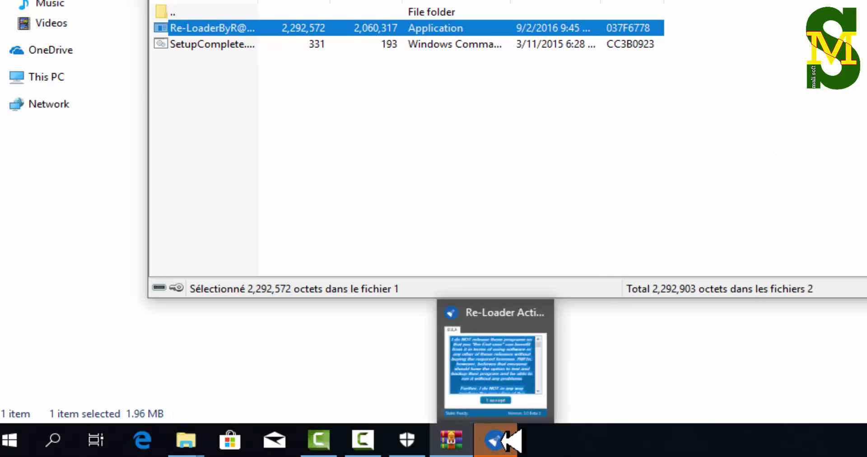
pyautogui.click(502, 442)
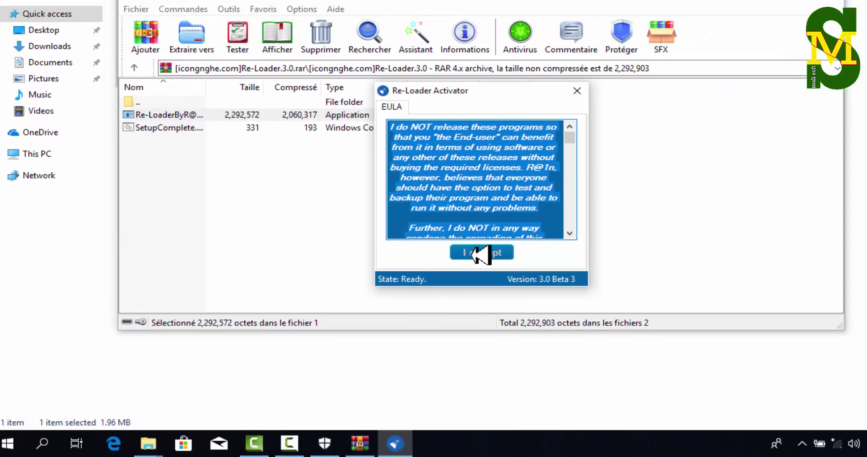
pyautogui.click(501, 253)
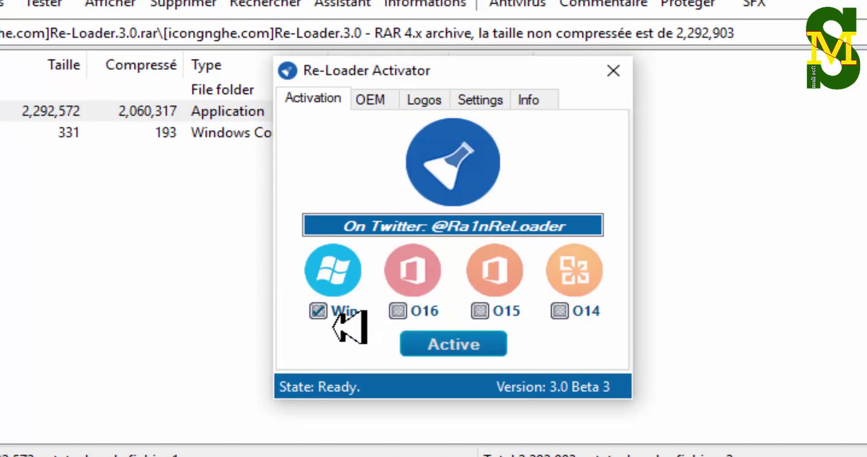
# Step: Inspect the Win option in Re-Loader Activator, then close the activator and its archive
pyautogui.click(318, 311)
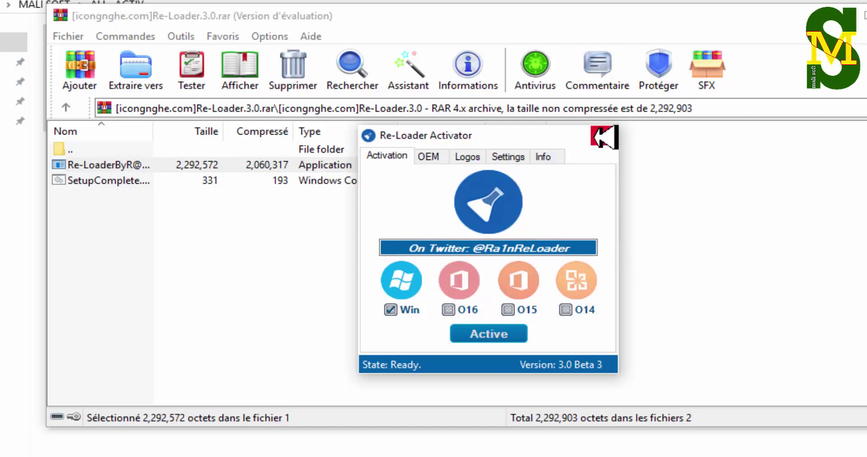
pyautogui.click(605, 135)
pyautogui.press('Escape')
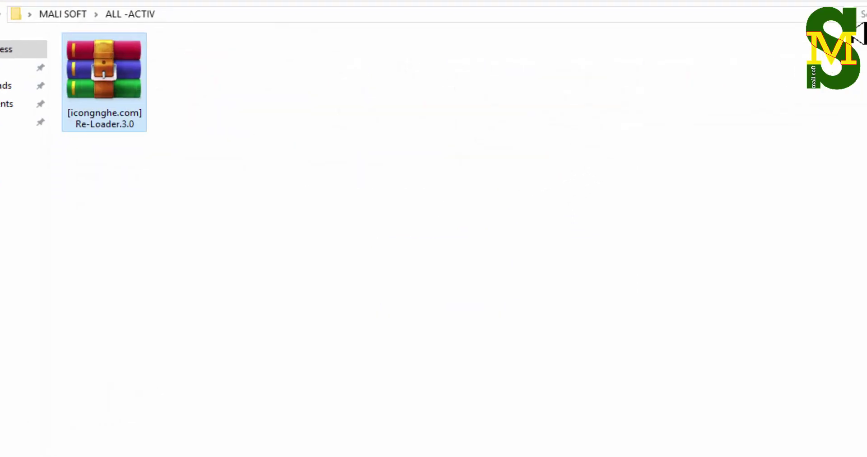
# Step: Return to the MALI SOFT folder and move its restored window clear of the desktop icons
pyautogui.click(16, 37)
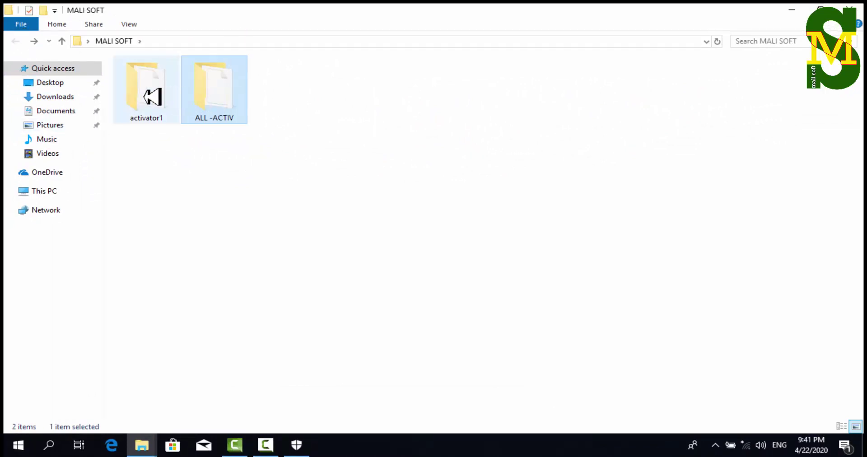
pyautogui.moveTo(313, 22); pyautogui.dragTo(485, 80)
pyautogui.click(432, 217)
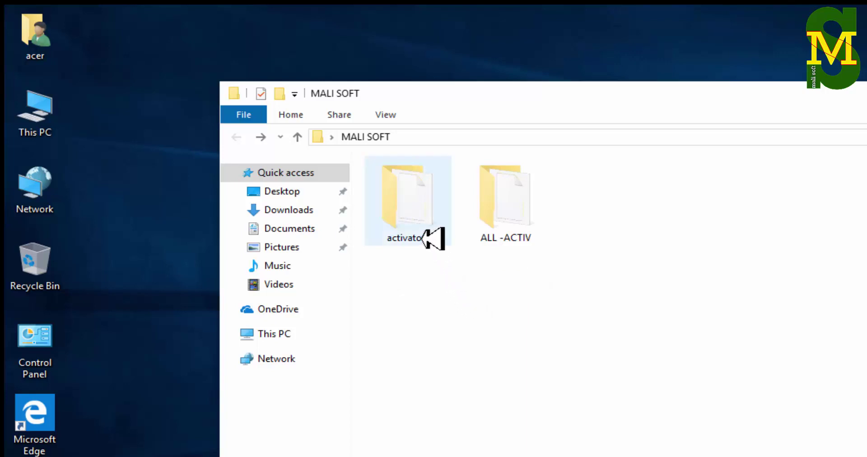
# Step: Reopen the archive 1 from activator1, move the WinRAR window aside, and open its folder 1
pyautogui.click(417, 217)
pyautogui.doubleClick(418, 218)
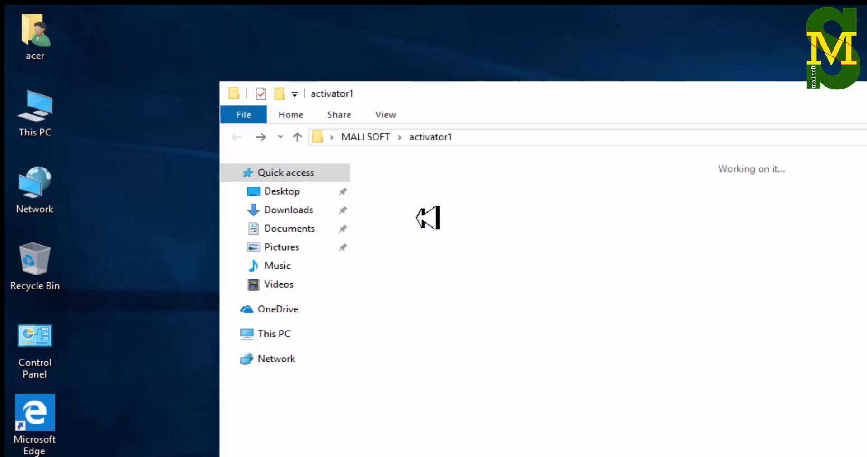
pyautogui.doubleClick(428, 217)
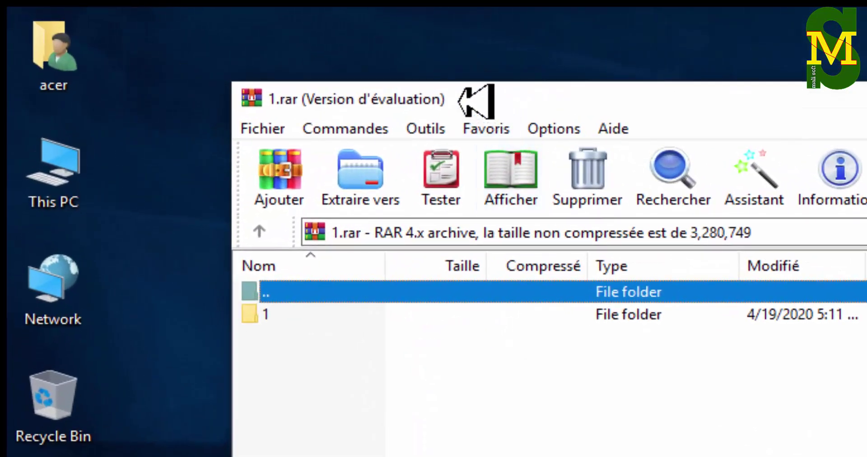
pyautogui.moveTo(481, 97); pyautogui.dragTo(804, 106)
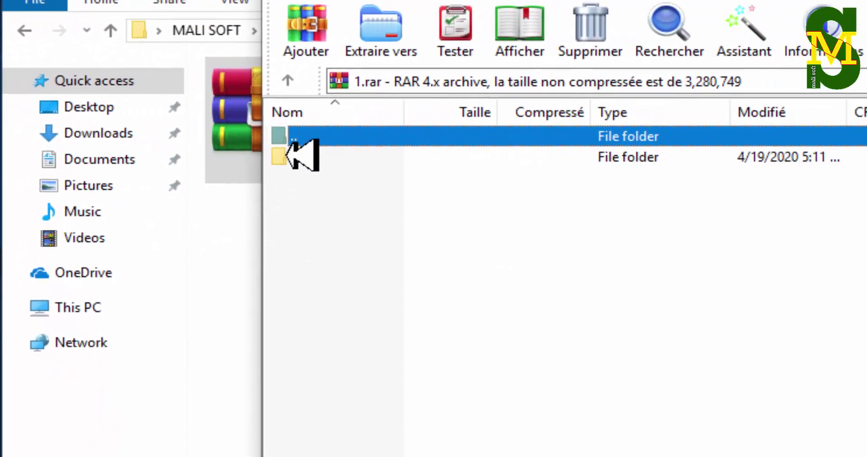
pyautogui.doubleClick(298, 156)
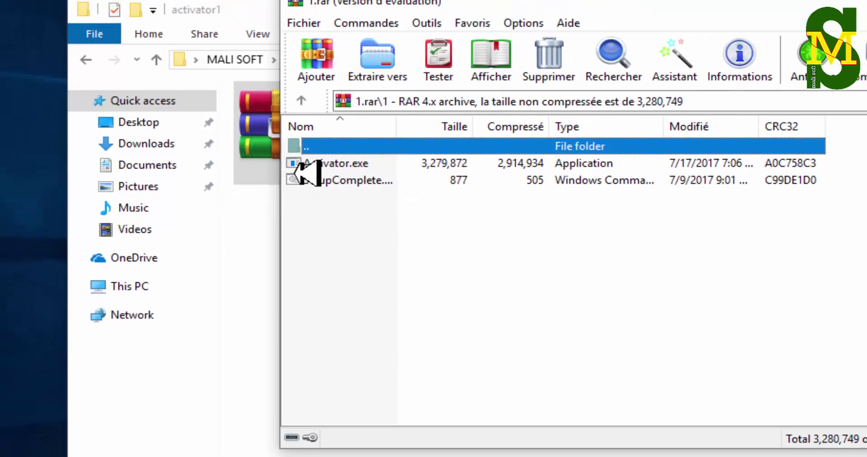
# Step: Run Activator.exe from the archive and move its console window clear of the desktop icons
pyautogui.click(319, 157)
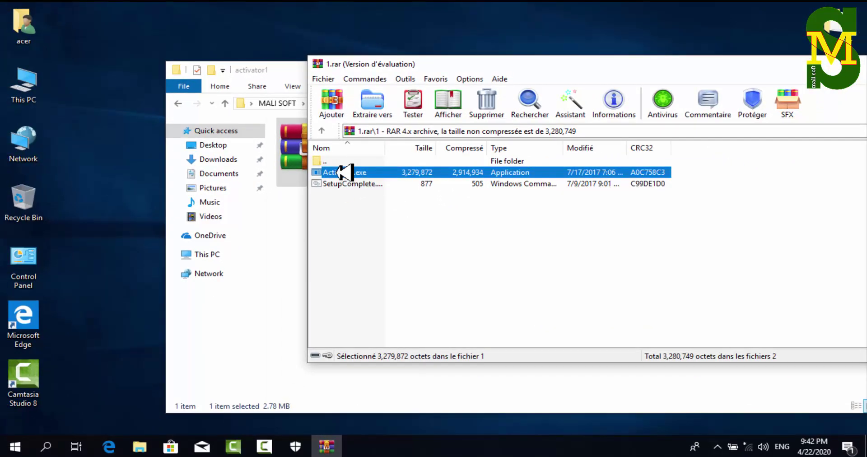
pyautogui.doubleClick(339, 172)
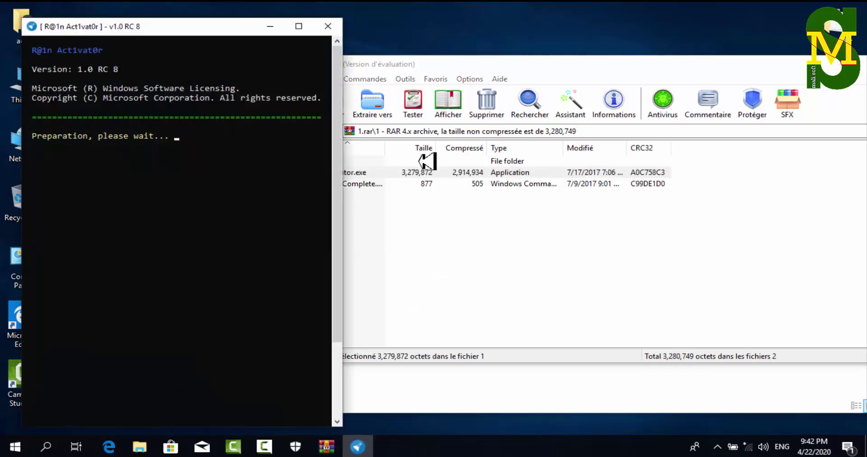
pyautogui.moveTo(173, 27); pyautogui.dragTo(306, 20)
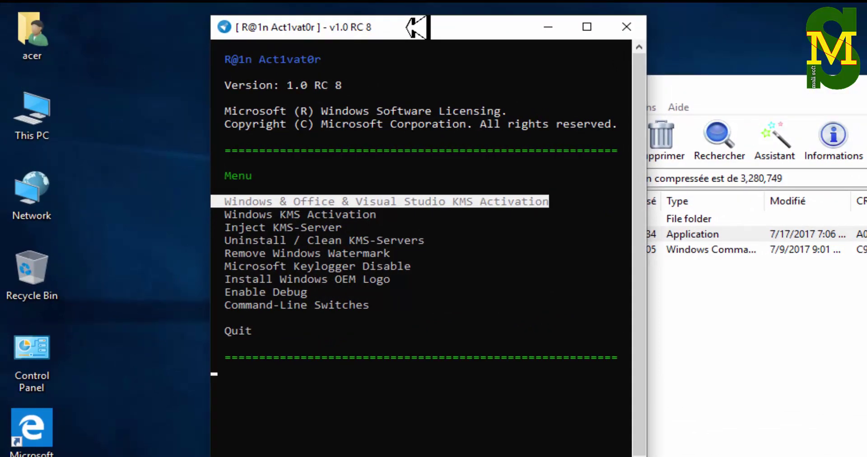
# Step: Start Windows KMS Activation in the R@1n activator
pyautogui.press('Down')
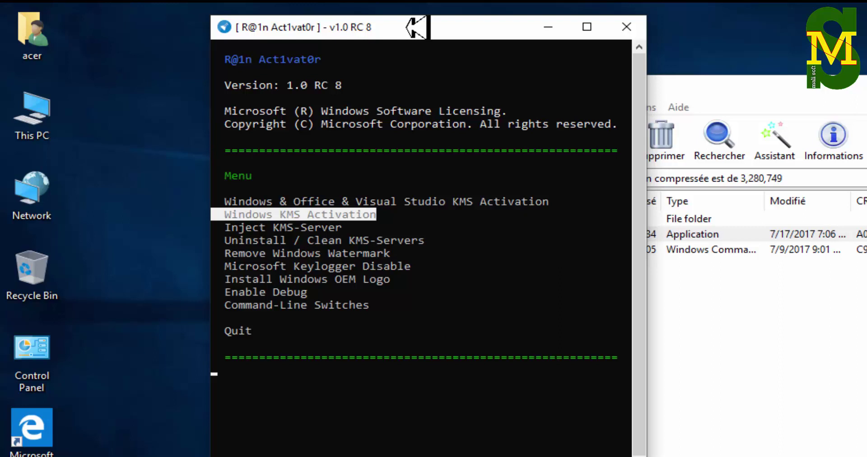
pyautogui.press('Up')
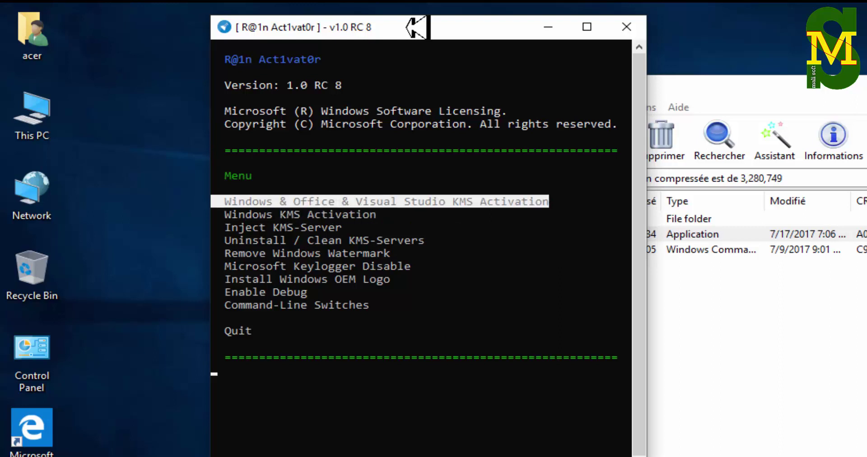
pyautogui.press('Down')
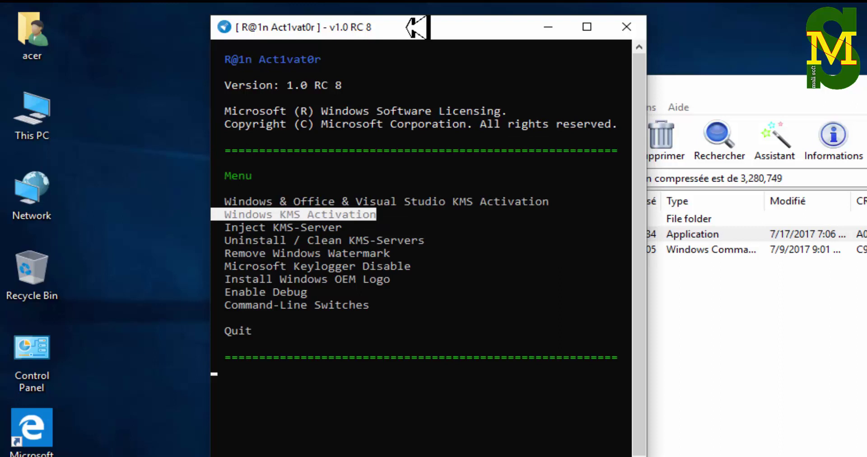
pyautogui.press('Return')
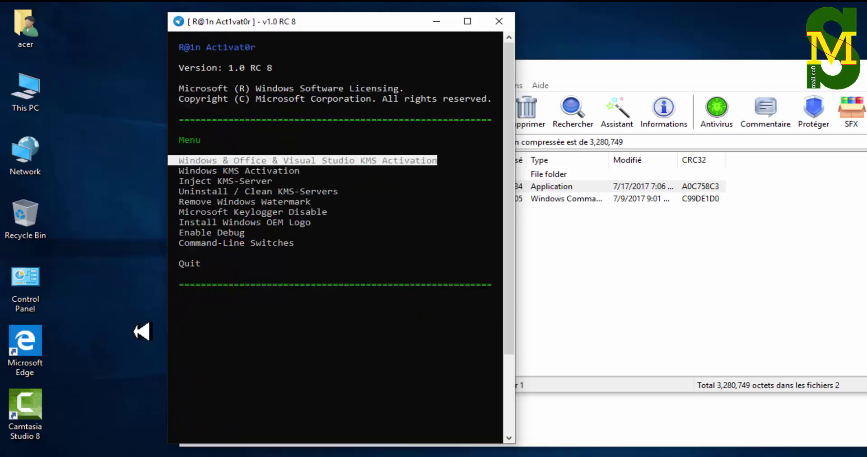
# Step: Quit the R@1n activator with its own Quit option
pyautogui.press('Down')
pyautogui.press('Down')
pyautogui.press('Down')
pyautogui.press('Down')
pyautogui.press('Down')
pyautogui.press('Down')
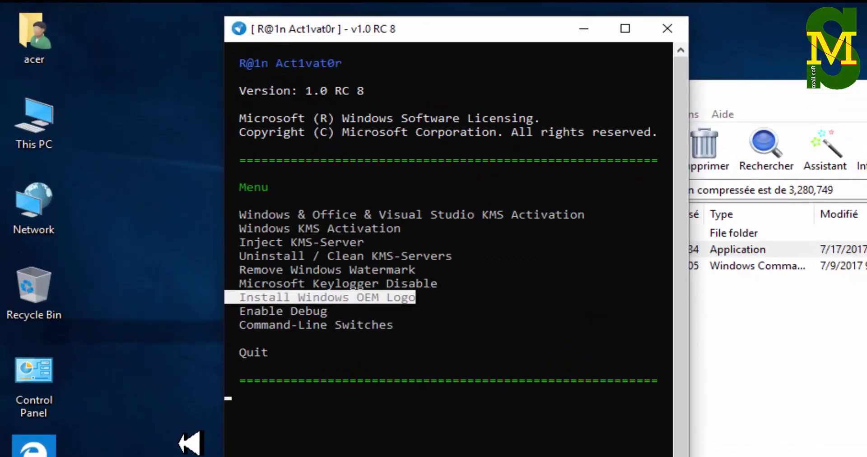
pyautogui.press('Down')
pyautogui.press('Down')
pyautogui.press('Down')
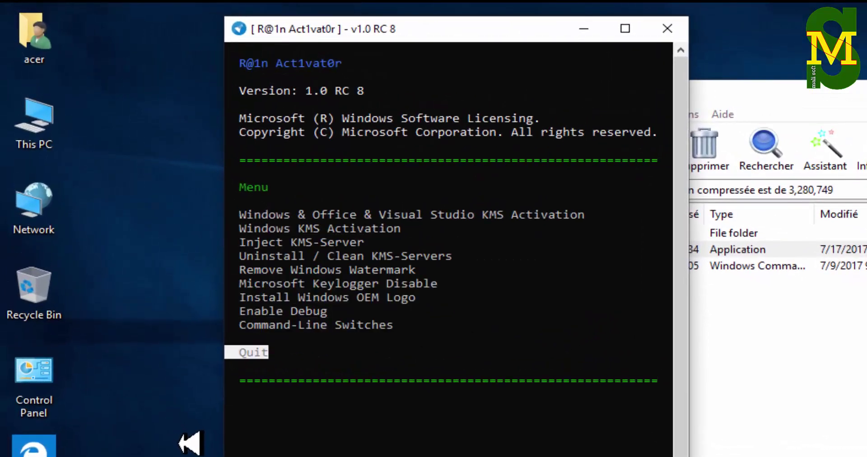
pyautogui.press('Return')
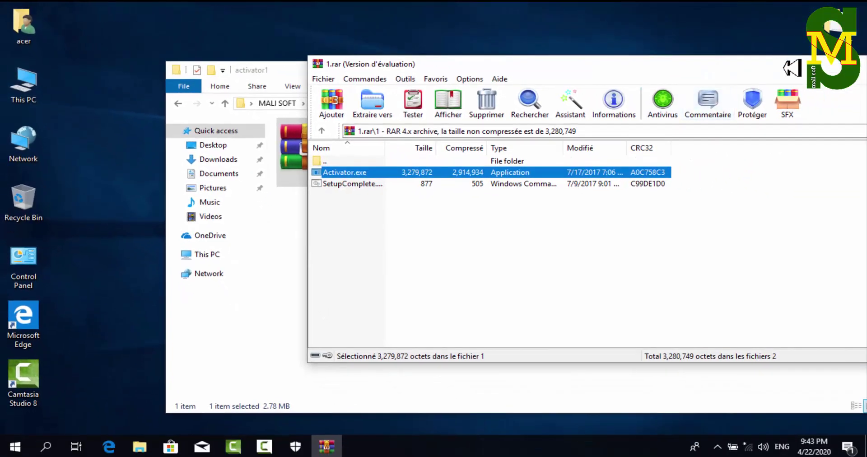
# Step: Close the 1.rar archive and the activator1 folder to return to the desktop
pyautogui.moveTo(789, 67); pyautogui.dragTo(640, 69)
pyautogui.click(782, 66)
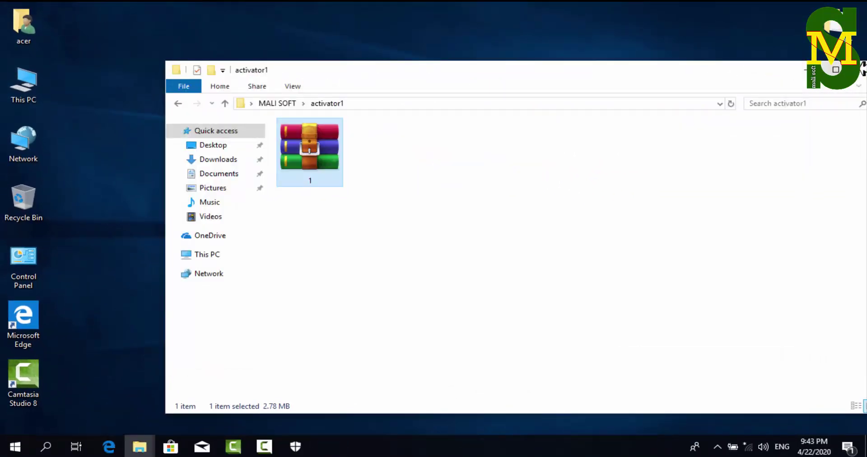
pyautogui.click(861, 69)
pyautogui.click(474, 121)
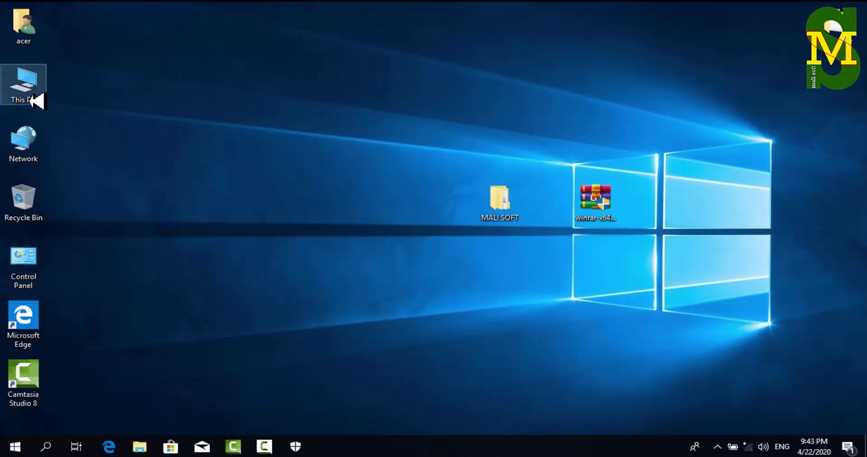
# Step: Check the Windows activation status in the properties of This PC and close the System window
pyautogui.rightClick(27, 86)
pyautogui.click(72, 226)
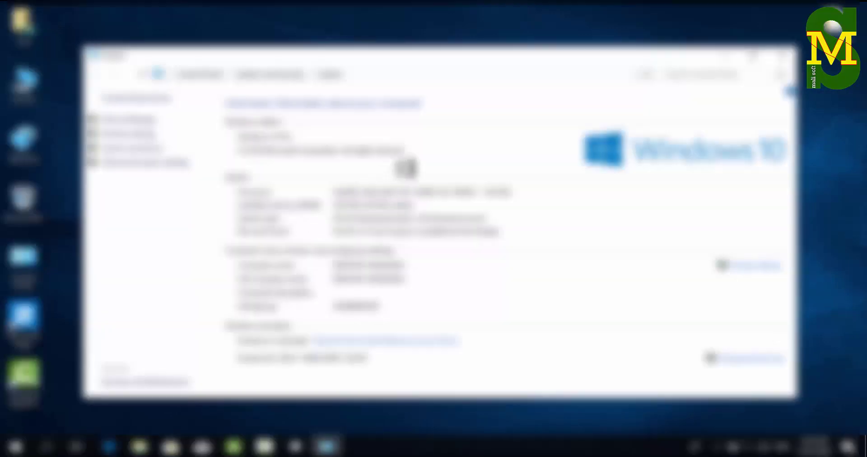
pyautogui.click(767, 55)
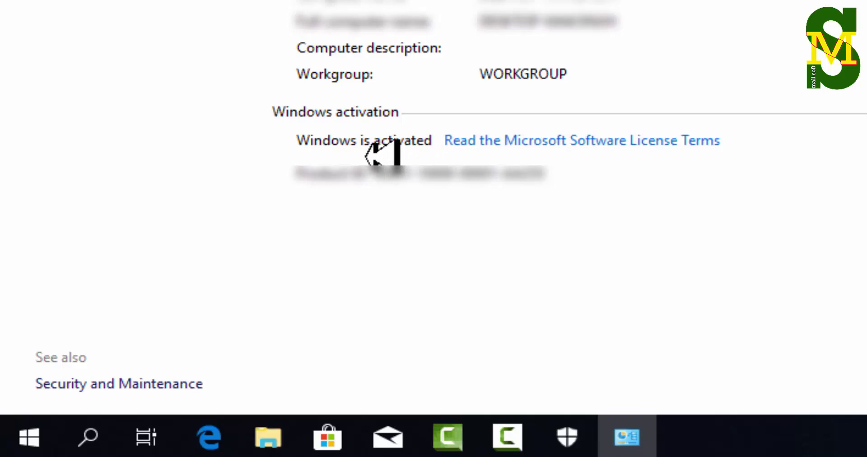
pyautogui.hotkey('alt', 'F4')
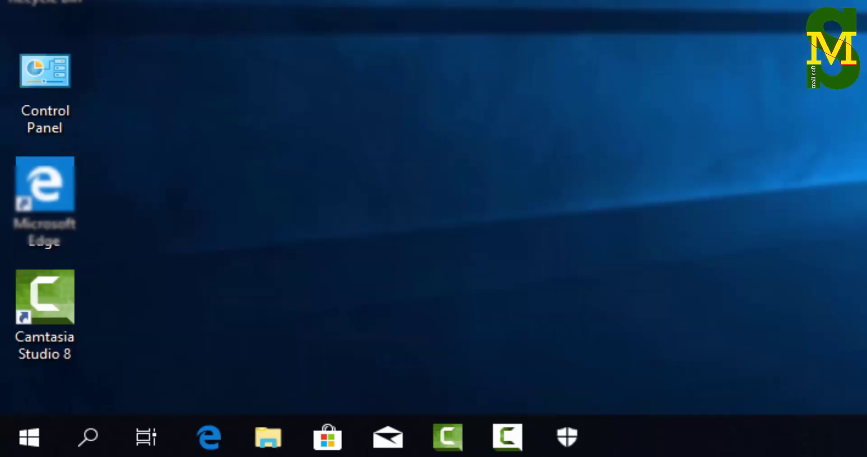
# Step: Open the desktop personalization settings and set the background to the night-sky picture with the green tent
pyautogui.rightClick(679, 0)
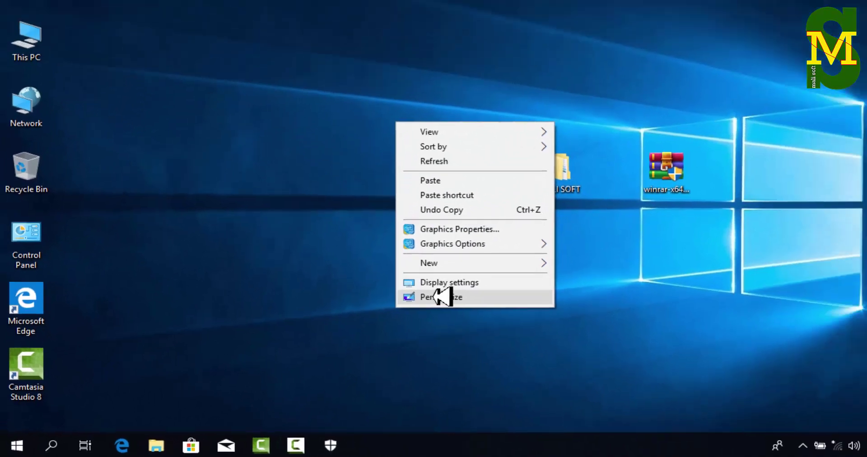
pyautogui.click(436, 296)
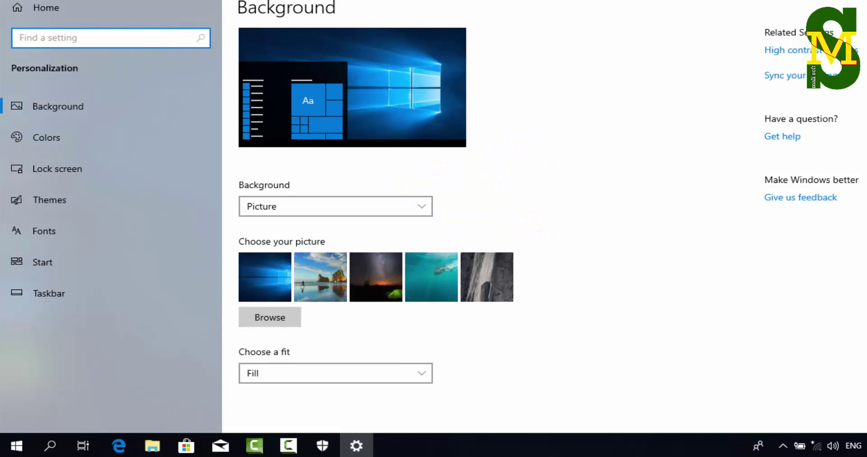
pyautogui.press('super+Down')
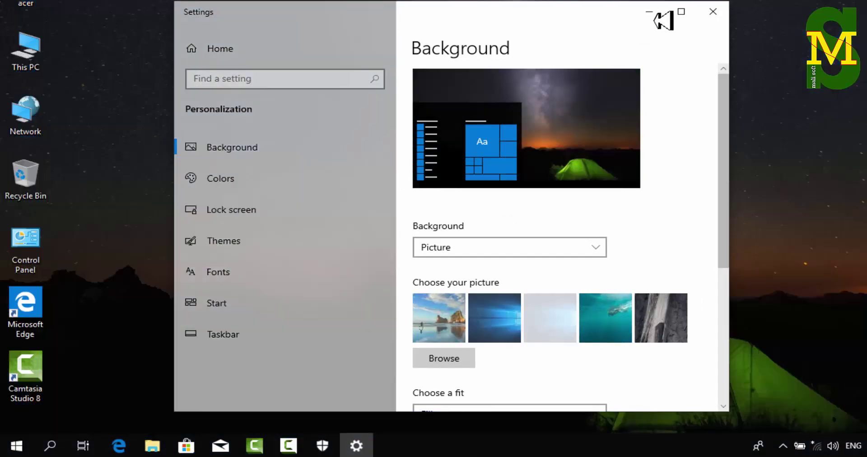
pyautogui.click(681, 11)
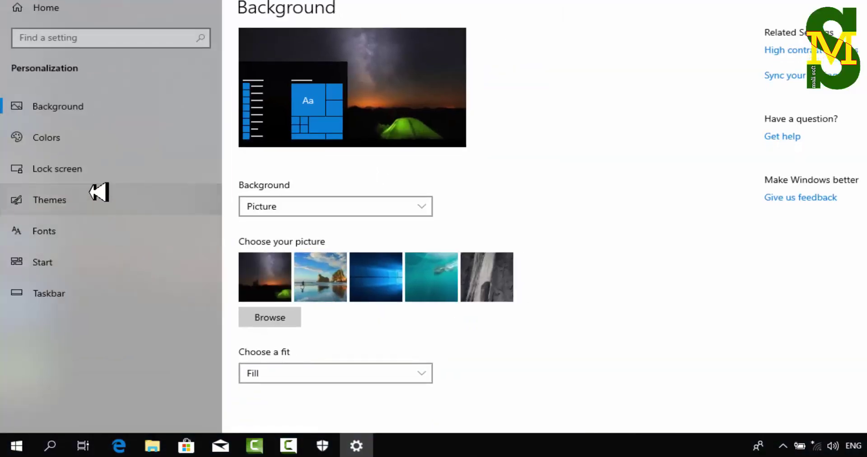
# Step: Set the Windows accent color to the dark crimson-pink swatch under Windows colors and close Settings
pyautogui.click(69, 138)
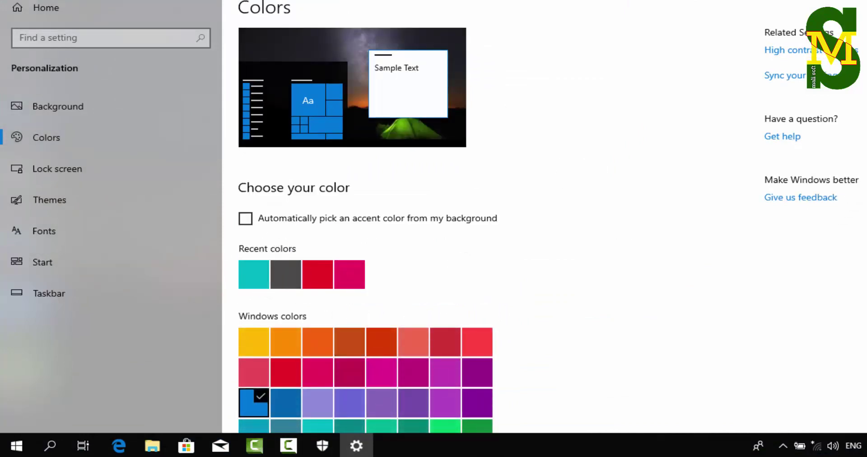
pyautogui.scroll(-3, 366, 271)
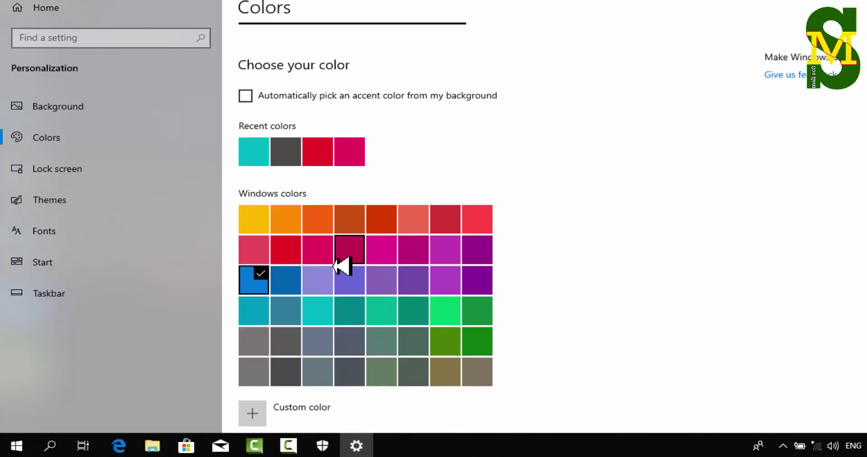
pyautogui.click(344, 261)
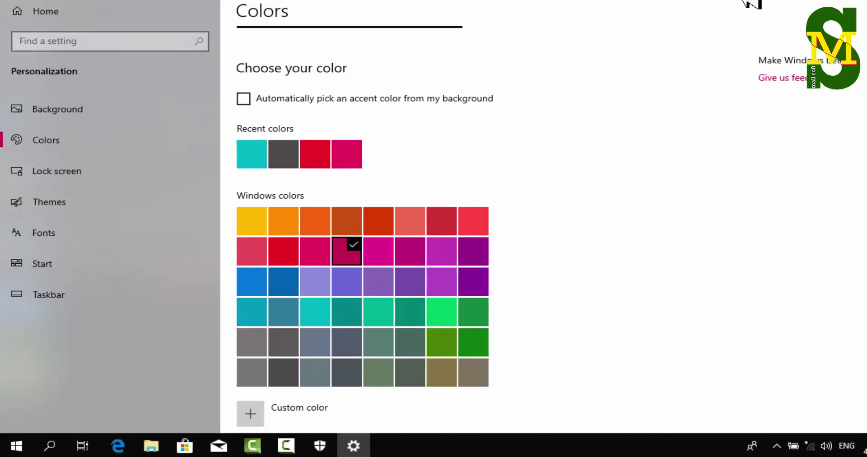
pyautogui.hotkey('alt', 'F4')
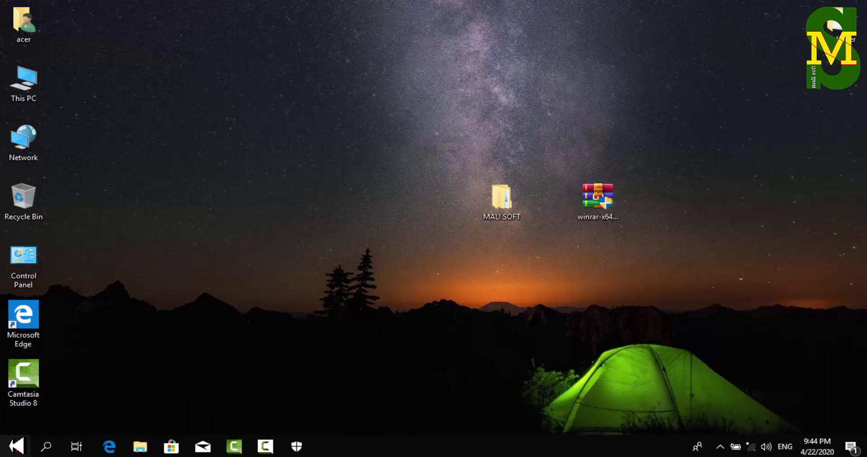
# Step: View the Your info page in the user's account settings and close Settings
pyautogui.click(16, 446)
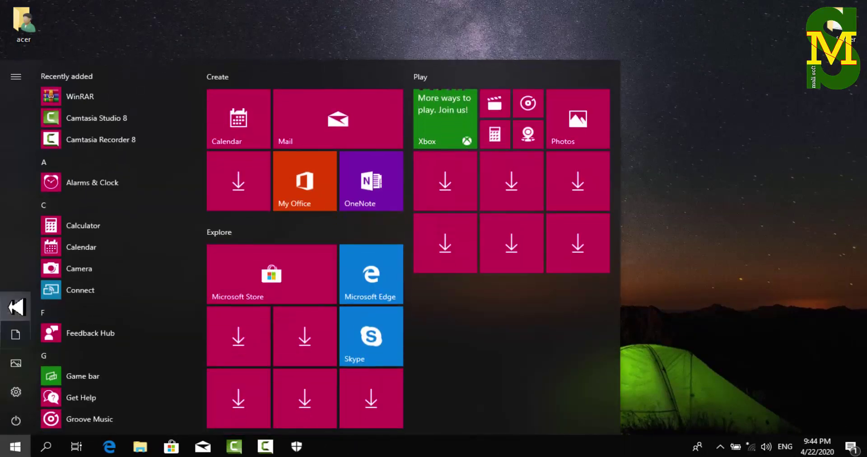
pyautogui.click(15, 306)
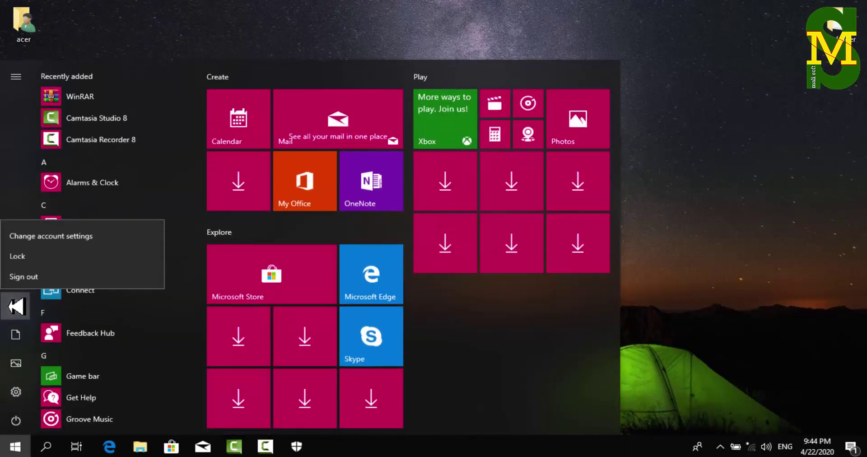
pyautogui.click(31, 234)
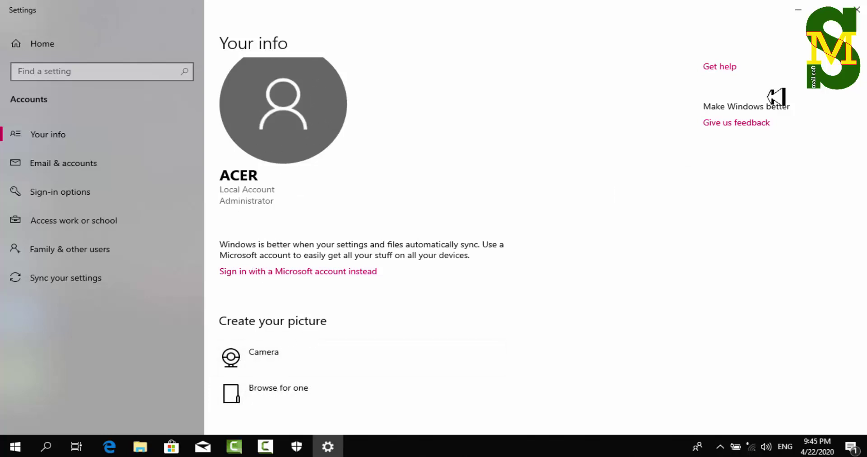
pyautogui.click(855, 5)
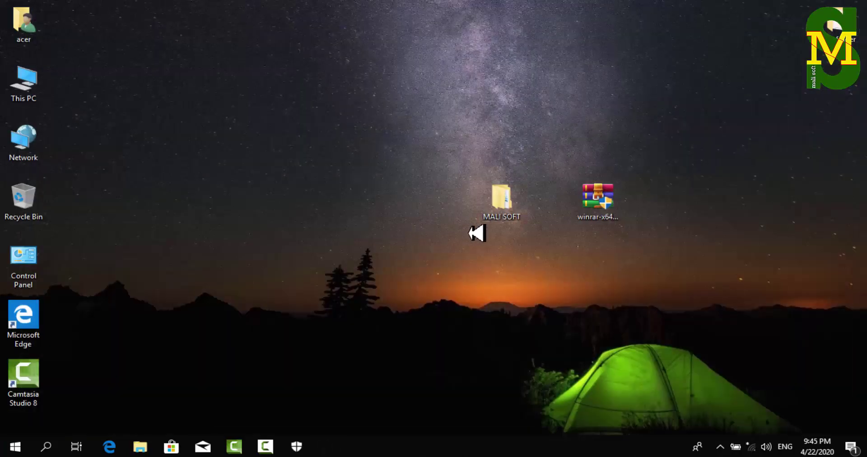
# Step: Move the MALI SOFT folder on the desktop farther away from the WinRAR installer
pyautogui.moveTo(501, 201); pyautogui.dragTo(375, 153)
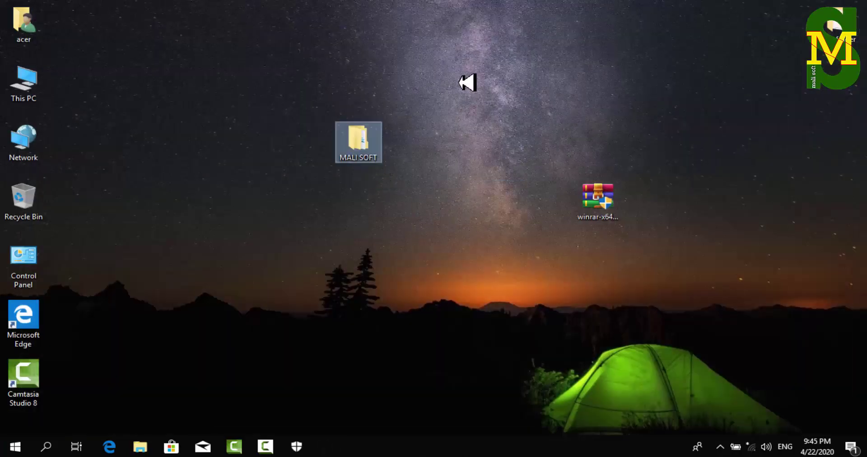
pyautogui.moveTo(460, 82); pyautogui.dragTo(318, 243)
pyautogui.moveTo(459, 84); pyautogui.dragTo(288, 264)
pyautogui.click(366, 211)
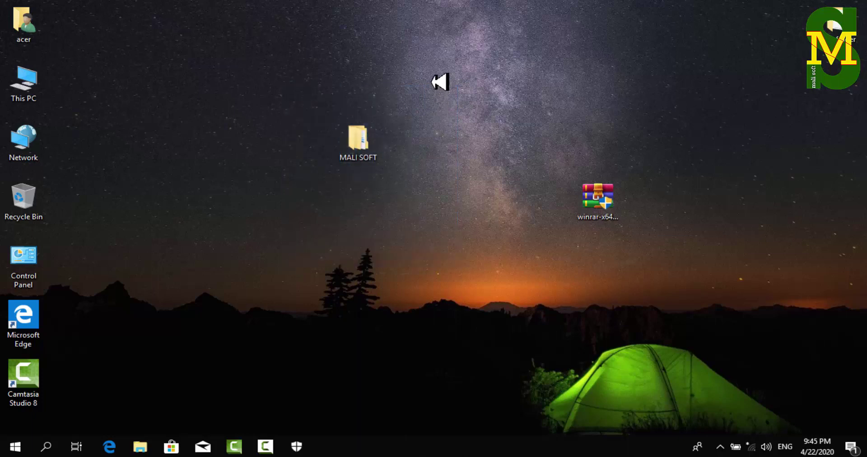
pyautogui.moveTo(393, 132); pyautogui.dragTo(273, 253)
pyautogui.click(332, 213)
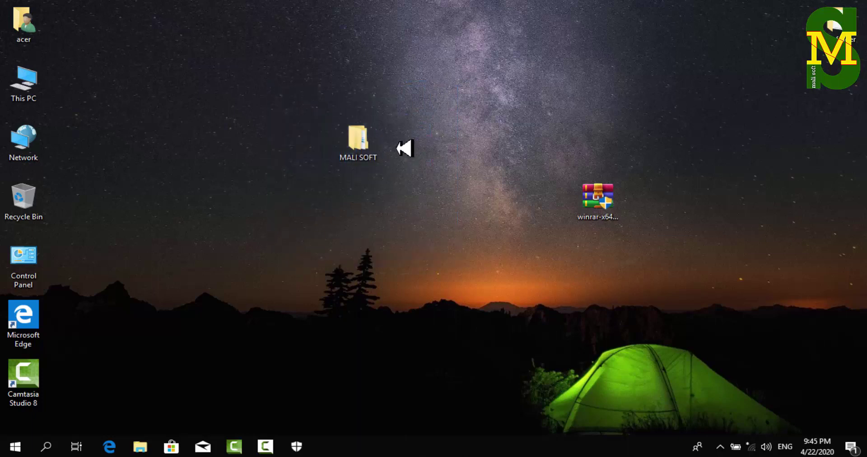
pyautogui.moveTo(427, 105); pyautogui.dragTo(284, 225)
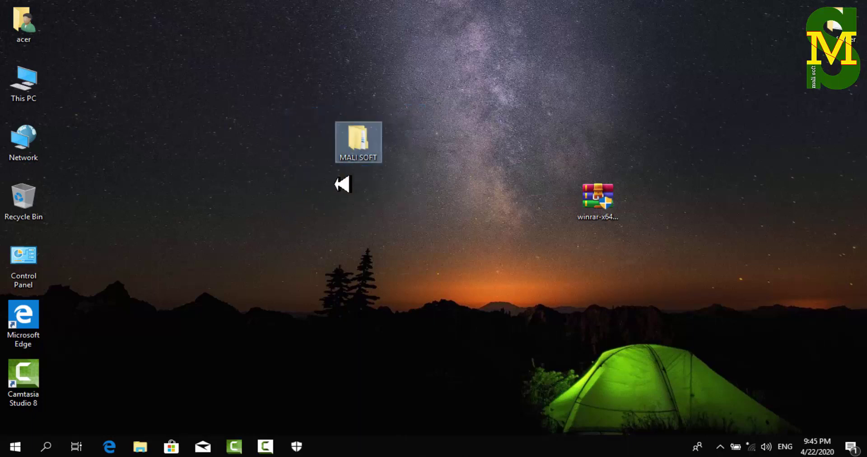
pyautogui.click(350, 177)
# Step: Open the MALI SOFT folder to look at the activator1 and ALL -ACTIV folders, and close it
pyautogui.doubleClick(361, 144)
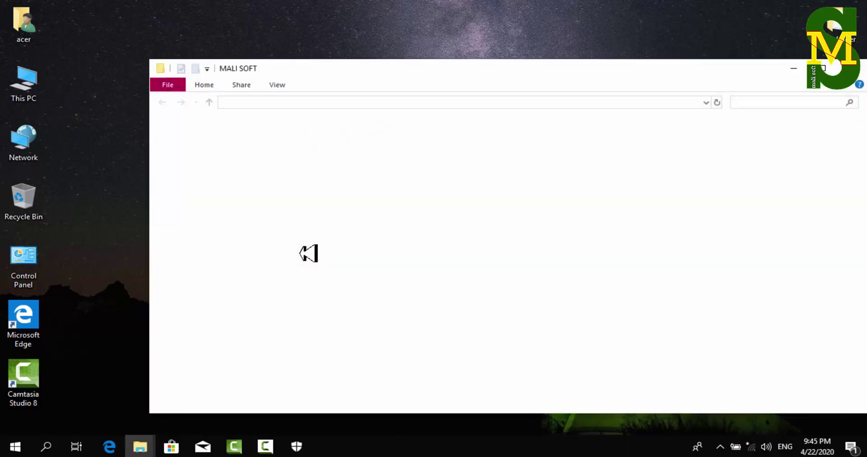
pyautogui.moveTo(438, 227); pyautogui.dragTo(269, 126)
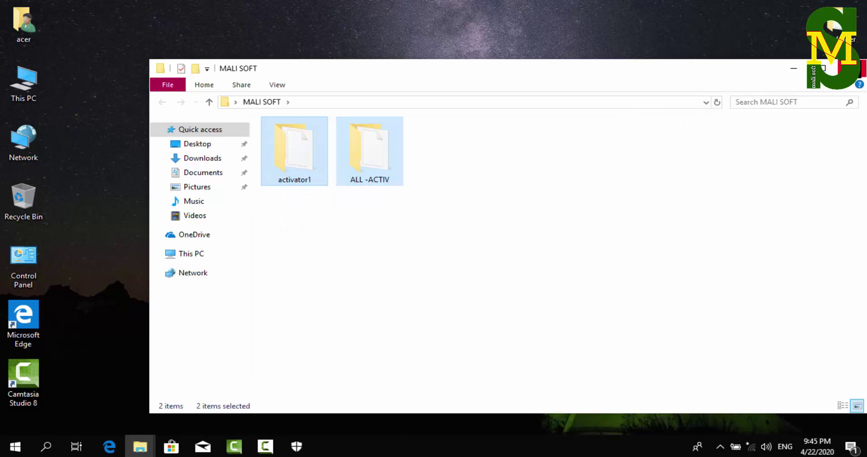
pyautogui.click(851, 68)
# Step: Move the WinRAR installer beside the MALI SOFT folder on the desktop and clear the selection
pyautogui.moveTo(599, 198); pyautogui.dragTo(449, 144)
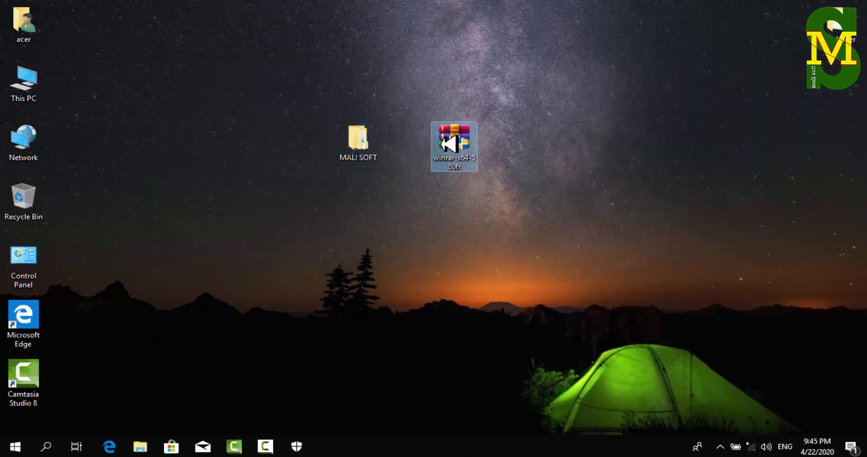
pyautogui.click(532, 159)
pyautogui.moveTo(556, 213); pyautogui.dragTo(402, 232)
pyautogui.click(402, 232)
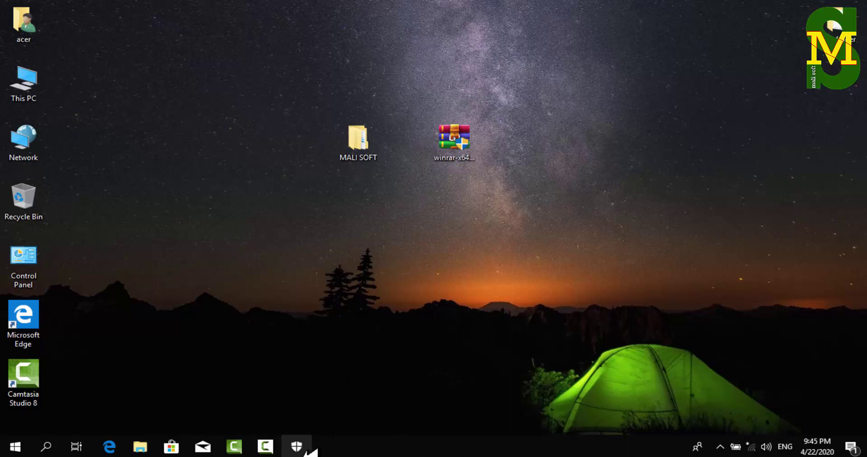
# Step: Close the Windows Security window already running, reopen Windows Security, and go to the Virus & threat protection settings
pyautogui.click(309, 451)
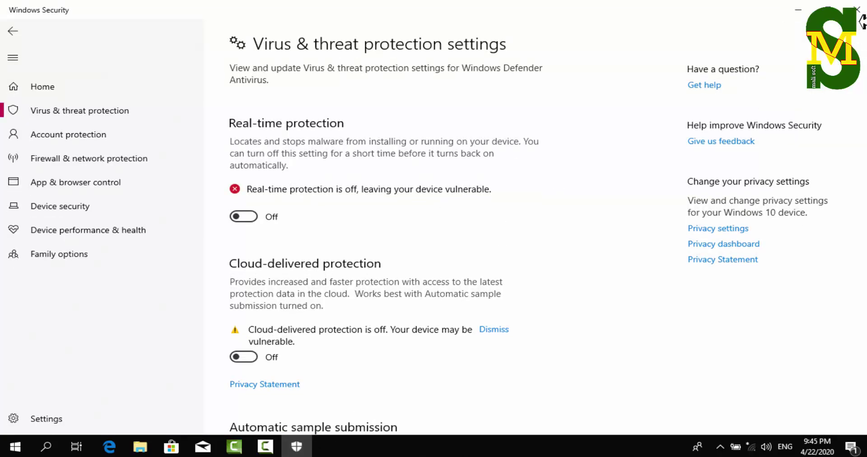
pyautogui.click(859, 9)
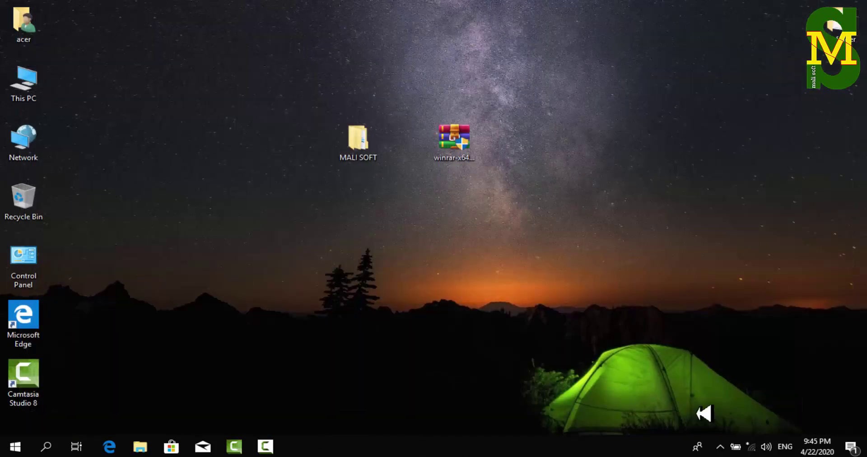
pyautogui.click(721, 446)
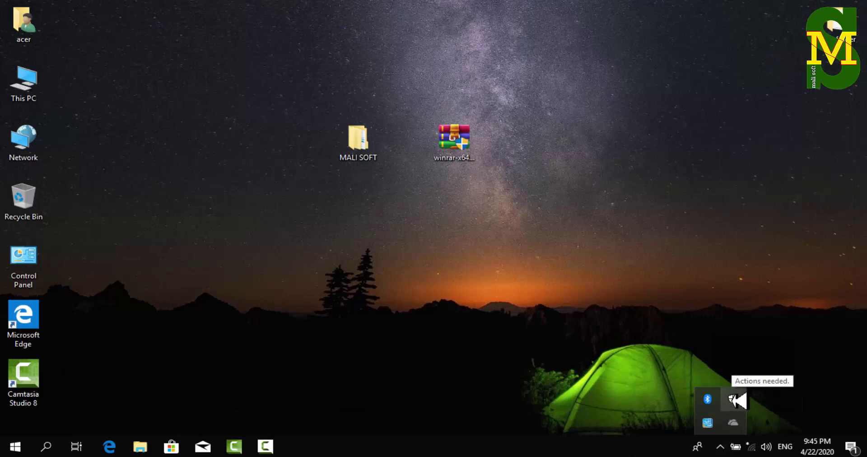
pyautogui.click(736, 400)
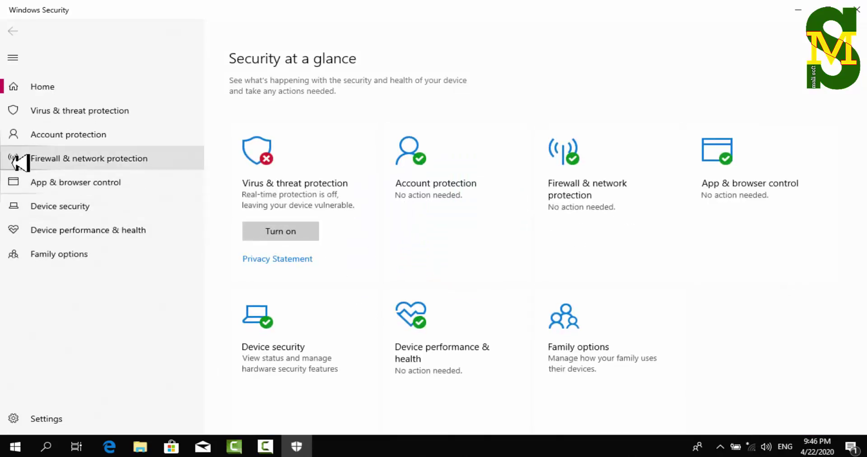
pyautogui.click(38, 111)
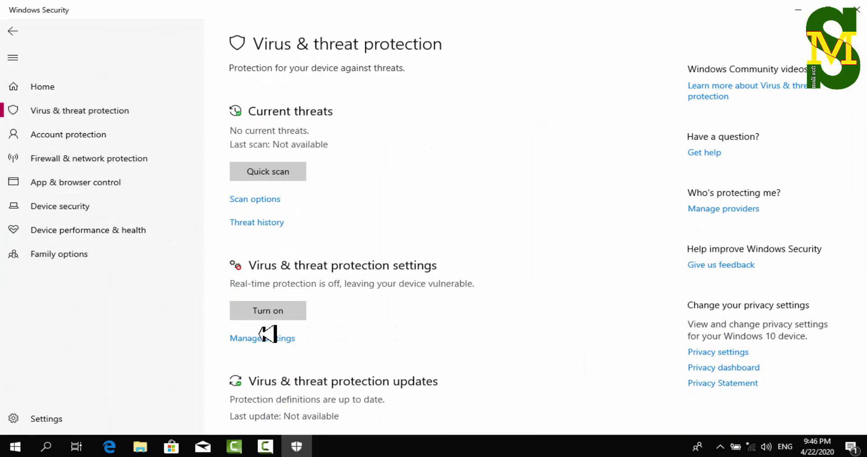
pyautogui.click(284, 338)
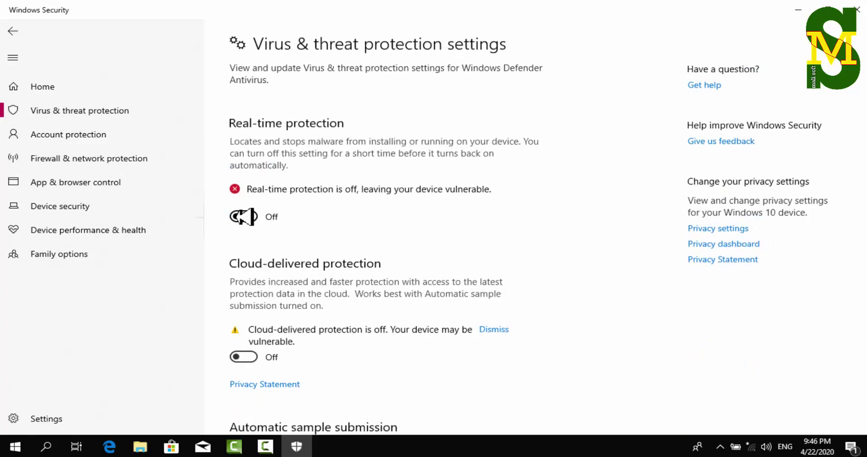
# Step: Turn on Real-time protection, Cloud-delivered protection and Automatic sample submission, and close Windows Security
pyautogui.scroll(-3, 283, 227)
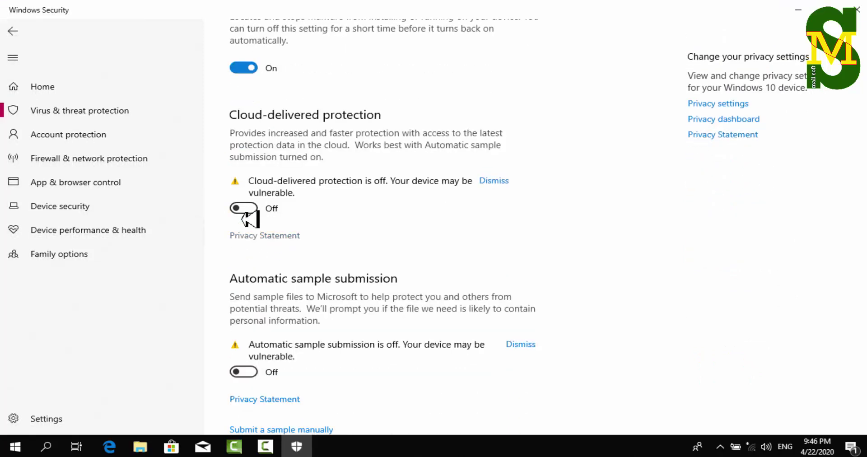
pyautogui.click(245, 210)
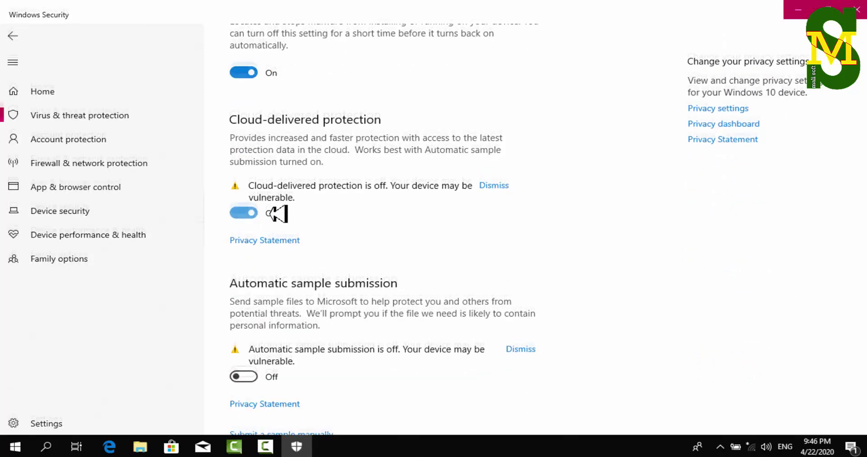
pyautogui.scroll(-3, 261, 247)
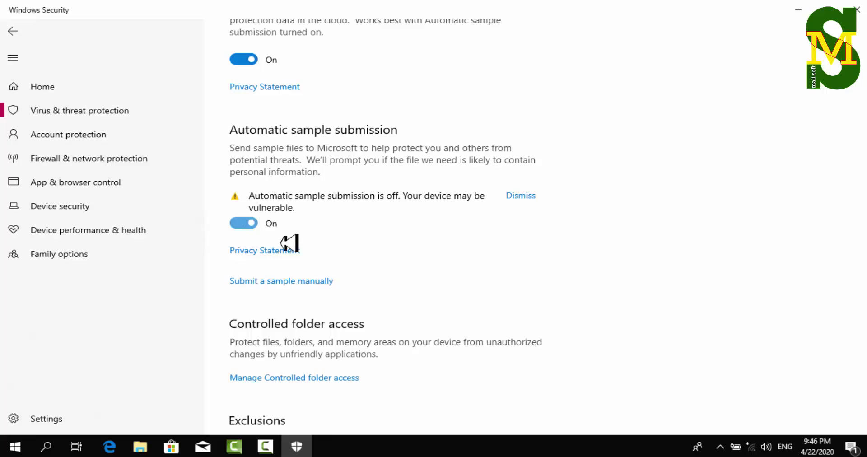
pyautogui.scroll(-5, 365, 251)
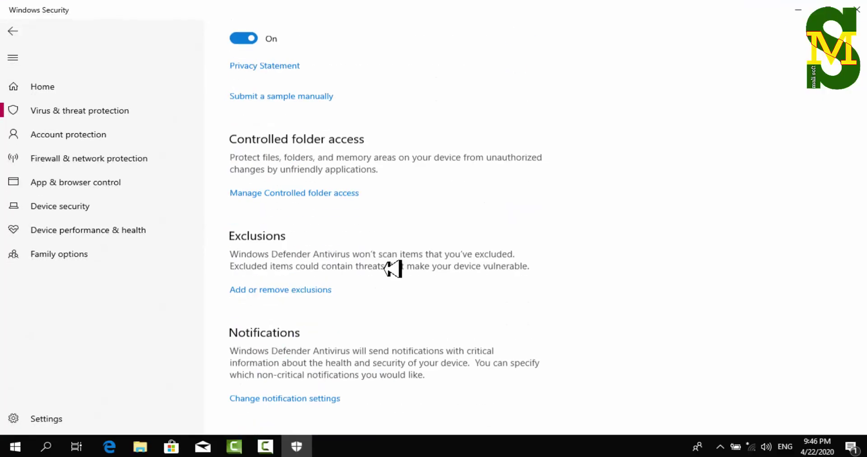
pyautogui.scroll(10, 393, 253)
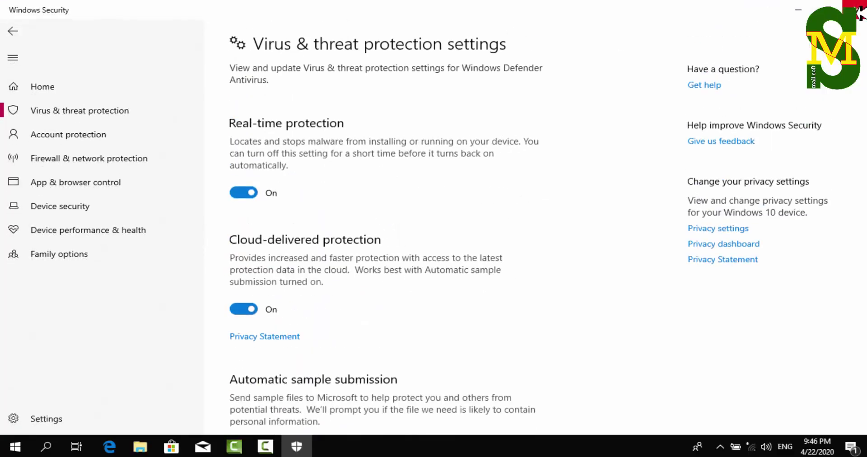
pyautogui.click(859, 13)
# Step: View the Windows Defender photos in folder 3 of the desktop's New folder, starting with IMG_20200419_172921, and close the folder
pyautogui.click(720, 446)
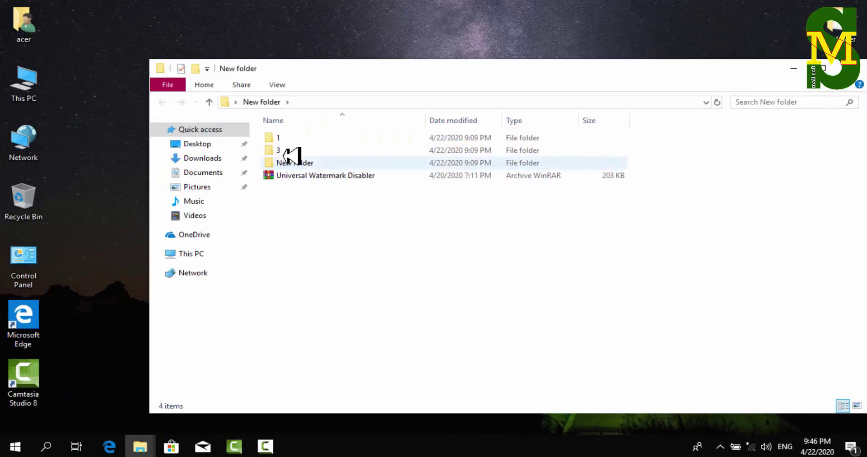
pyautogui.doubleClick(290, 151)
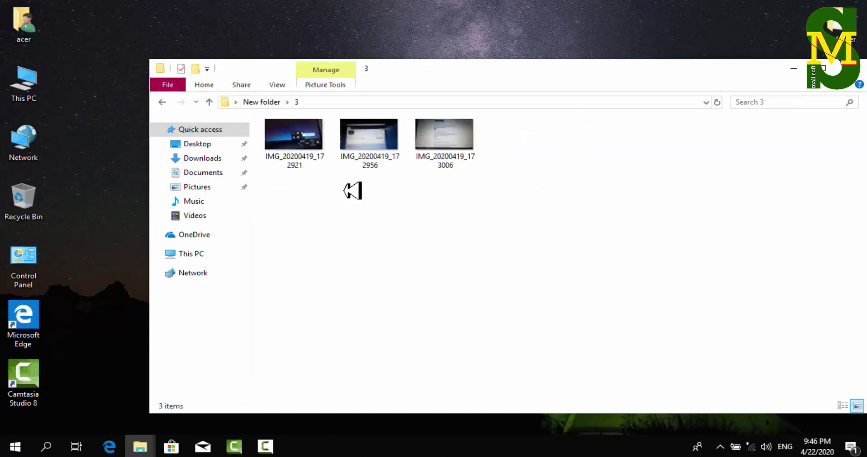
pyautogui.click(296, 151)
pyautogui.press('Return')
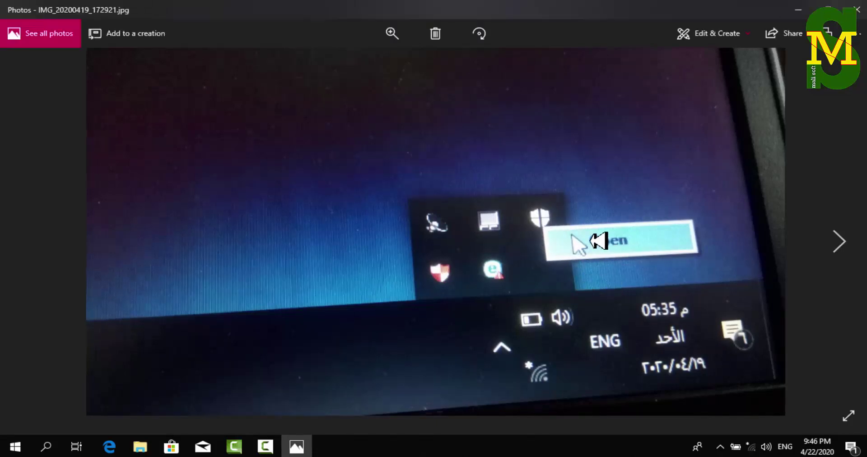
pyautogui.press('Right')
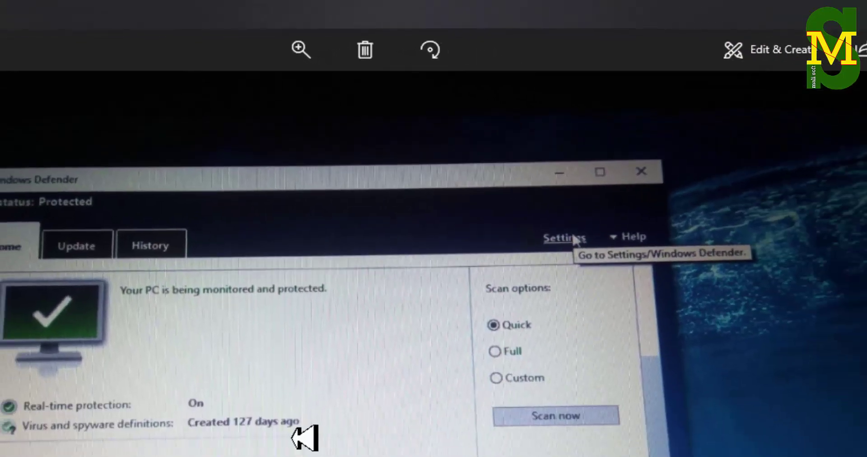
pyautogui.press('Right')
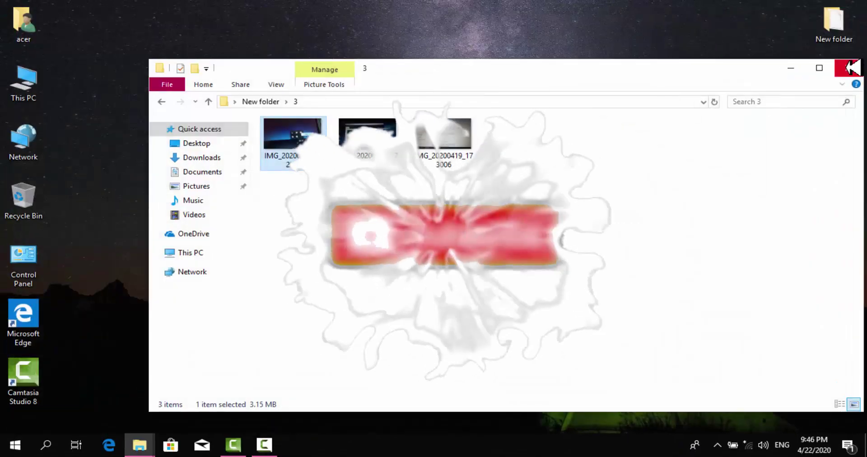
pyautogui.click(848, 68)
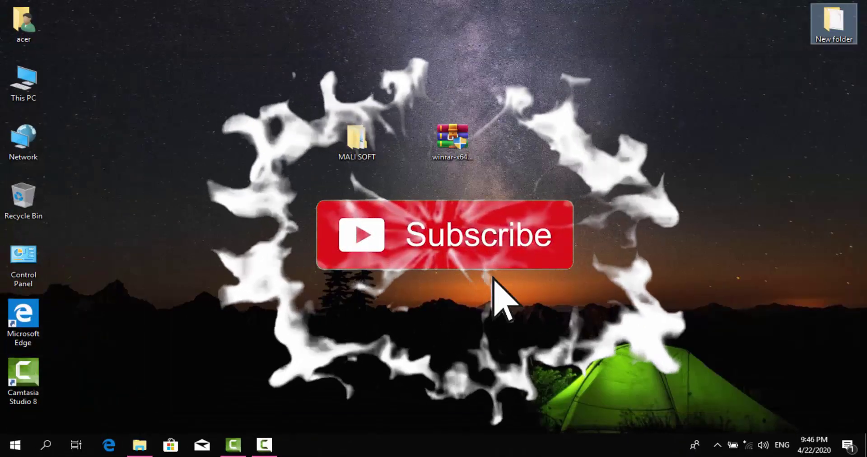
pyautogui.moveTo(271, 77); pyautogui.dragTo(605, 178)
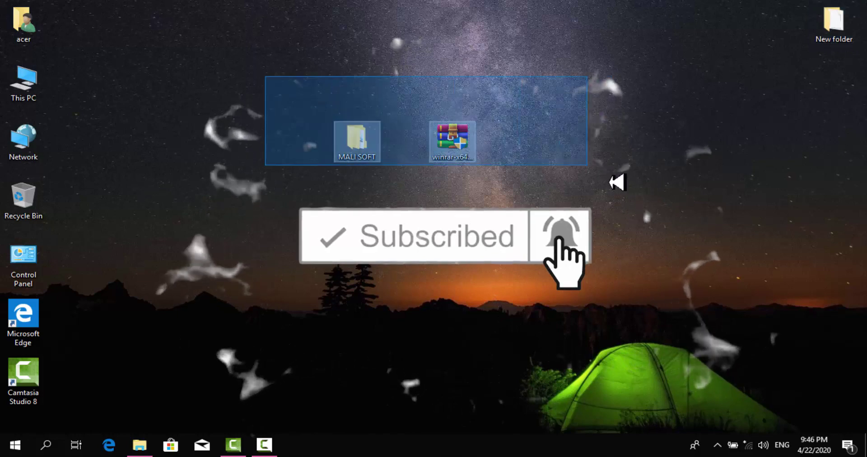
pyautogui.click(501, 259)
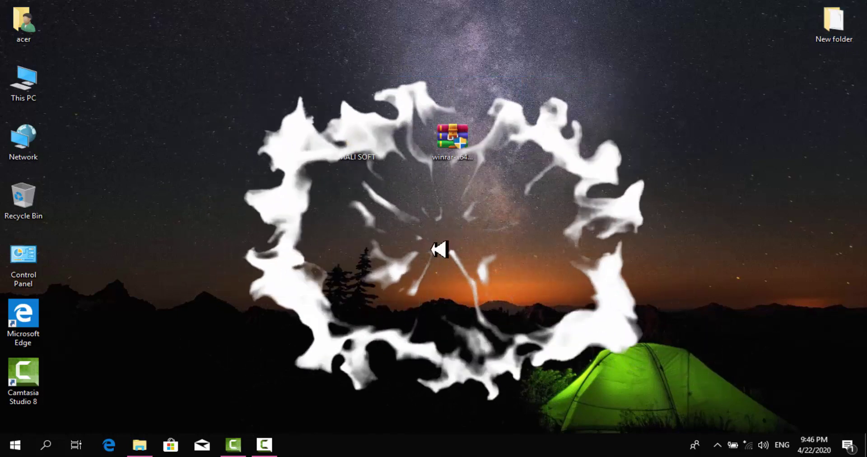